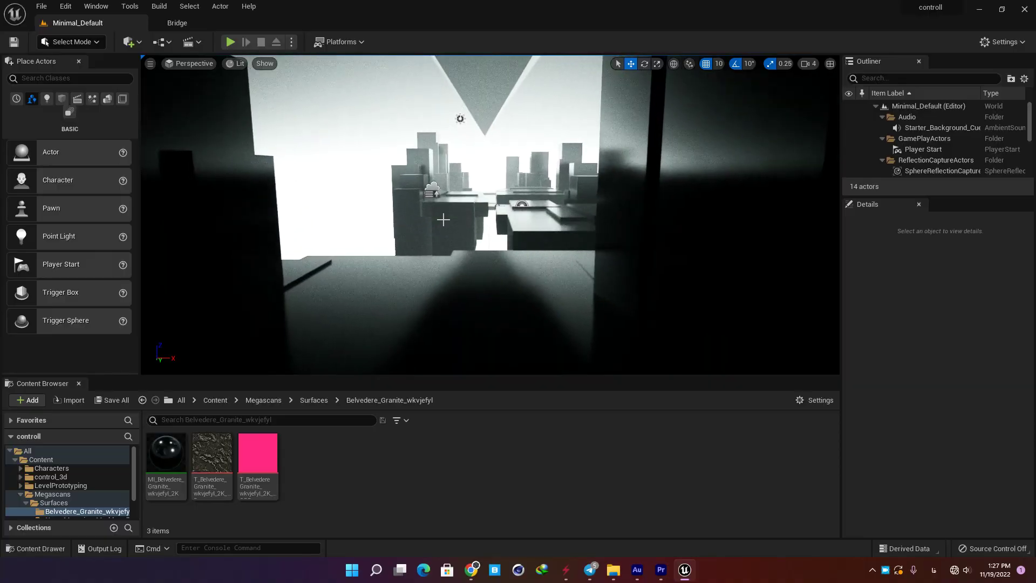
Step: Play-test the Minimal_Default level in fullscreen, running the character forward through the dark hall towards the bright opening
{"action": "left_click", "coordinate": [229, 43]}
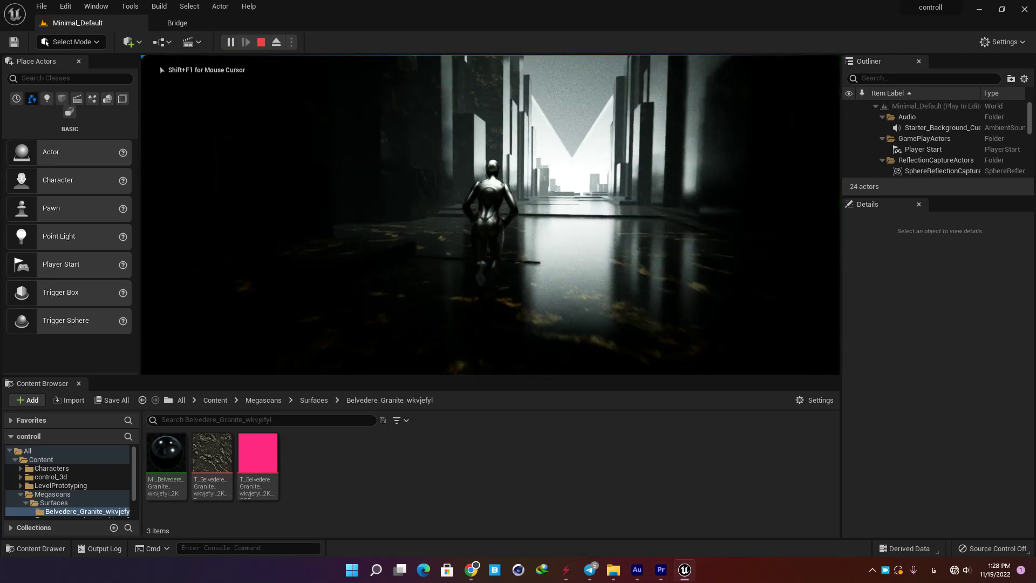
{"action": "key", "text": "w"}
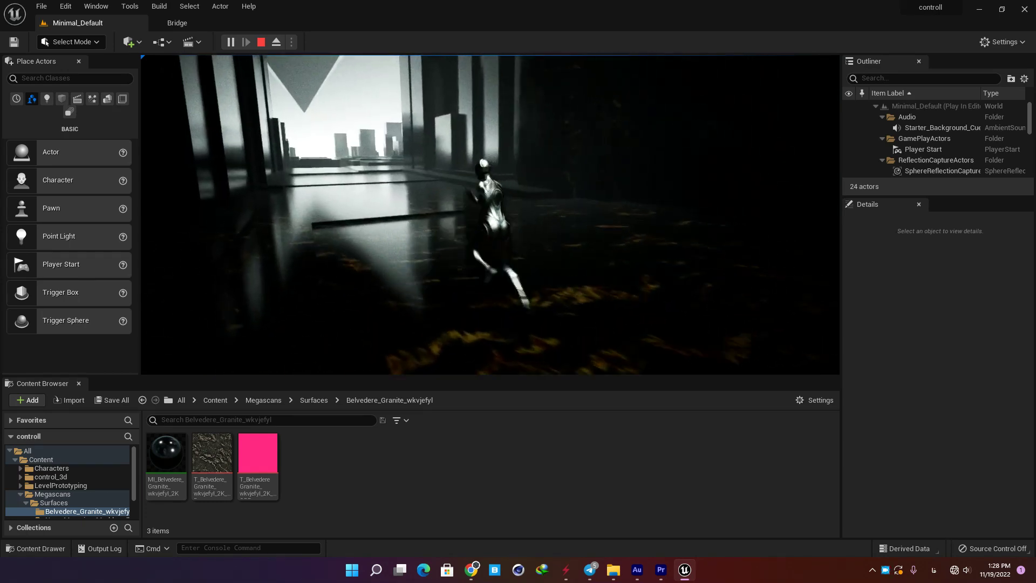
{"action": "key", "text": "F11"}
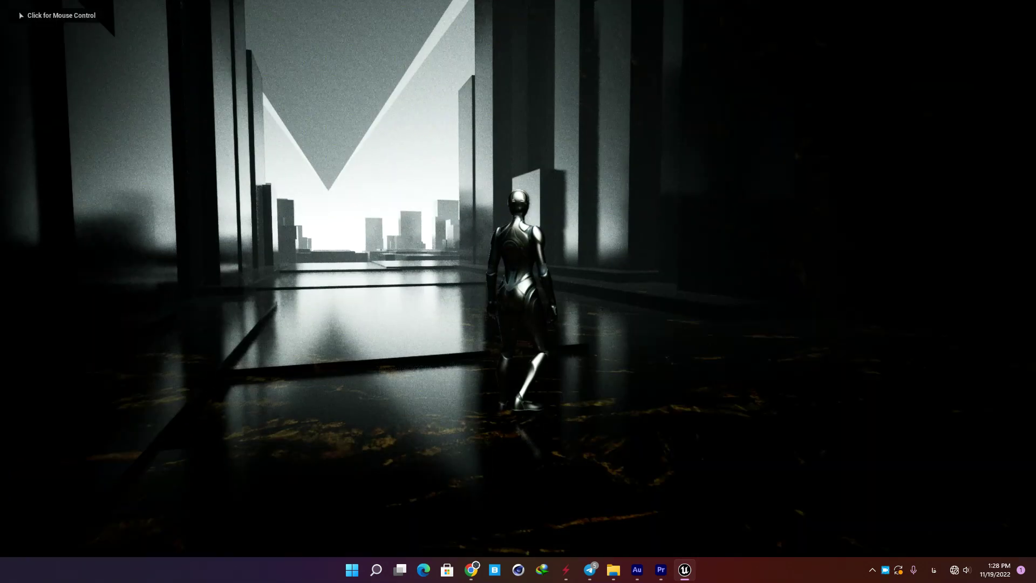
{"action": "left_click", "coordinate": [789, 235]}
{"action": "key", "text": "w"}
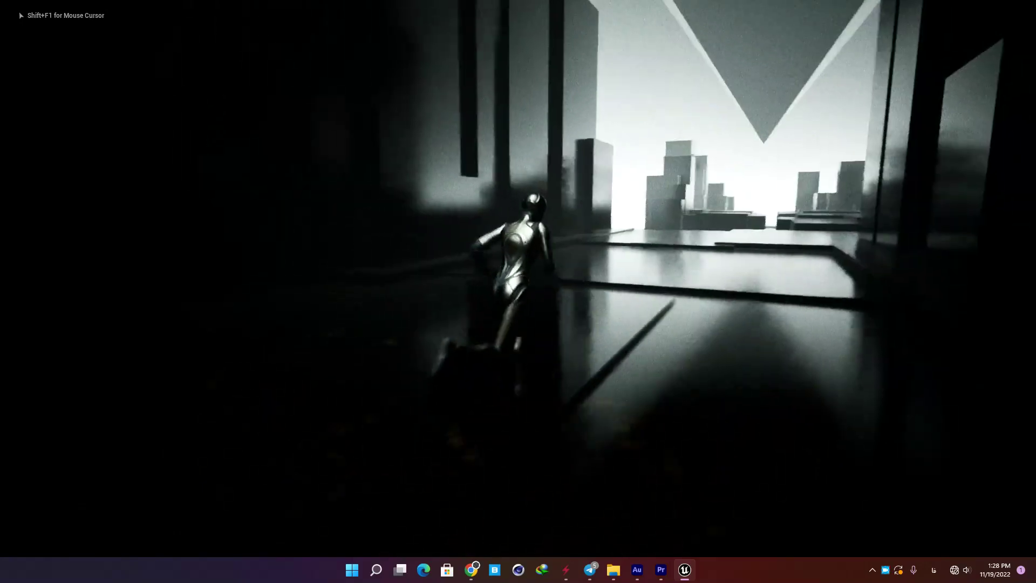
{"action": "key", "text": "w"}
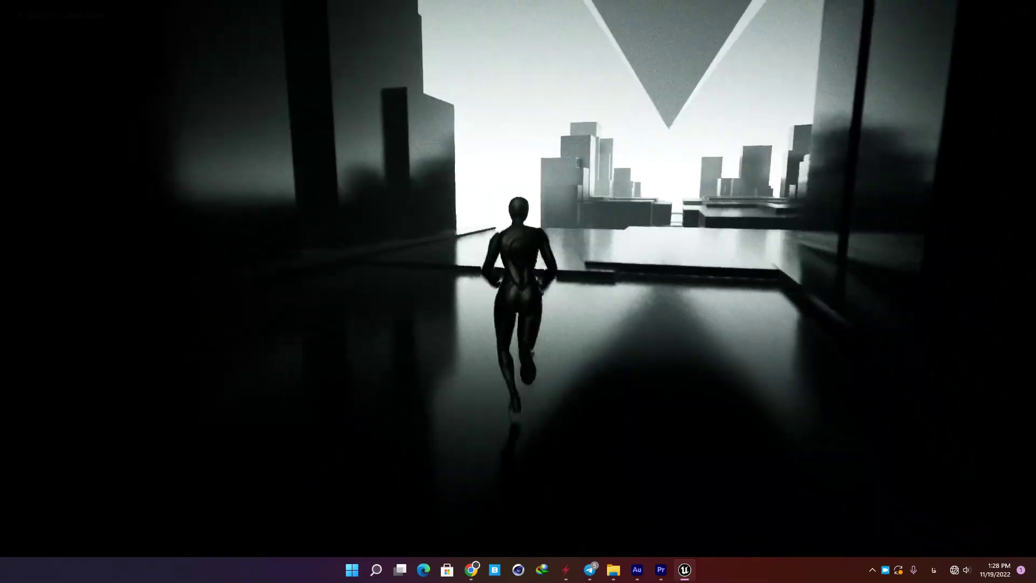
{"action": "key", "text": "w"}
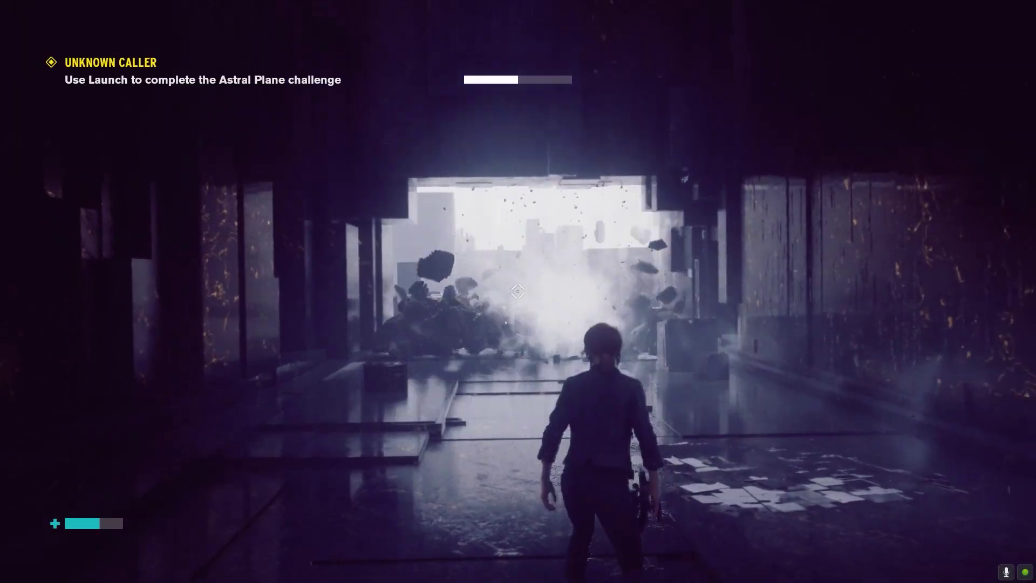
{"action": "key", "text": "w"}
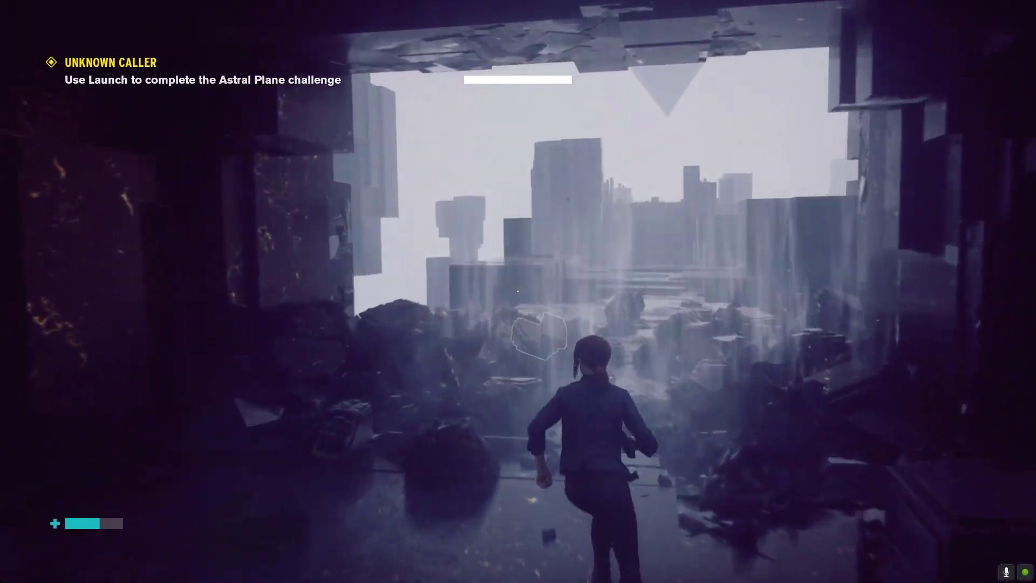
{"action": "key", "text": "w"}
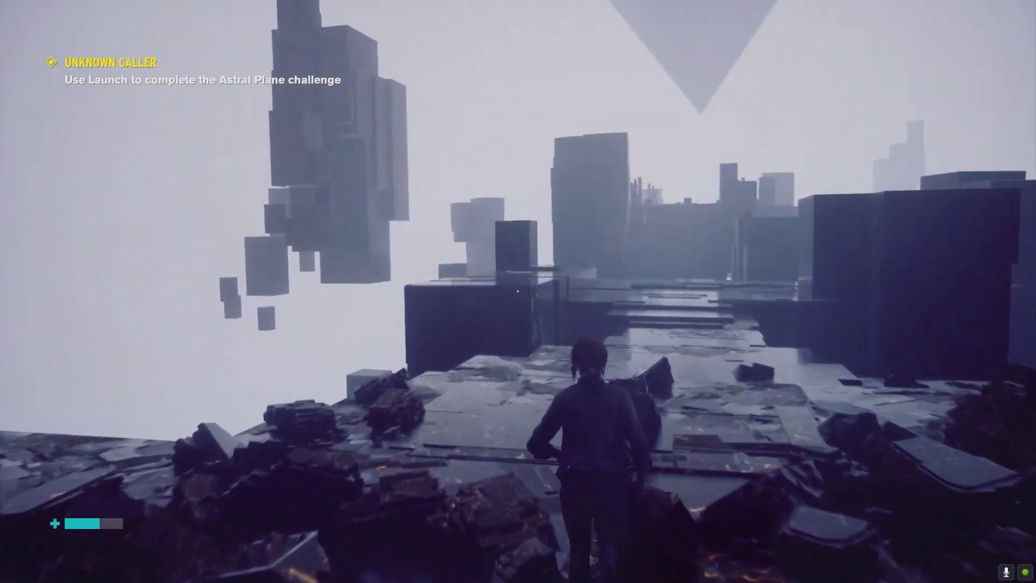
{"action": "key", "text": "w"}
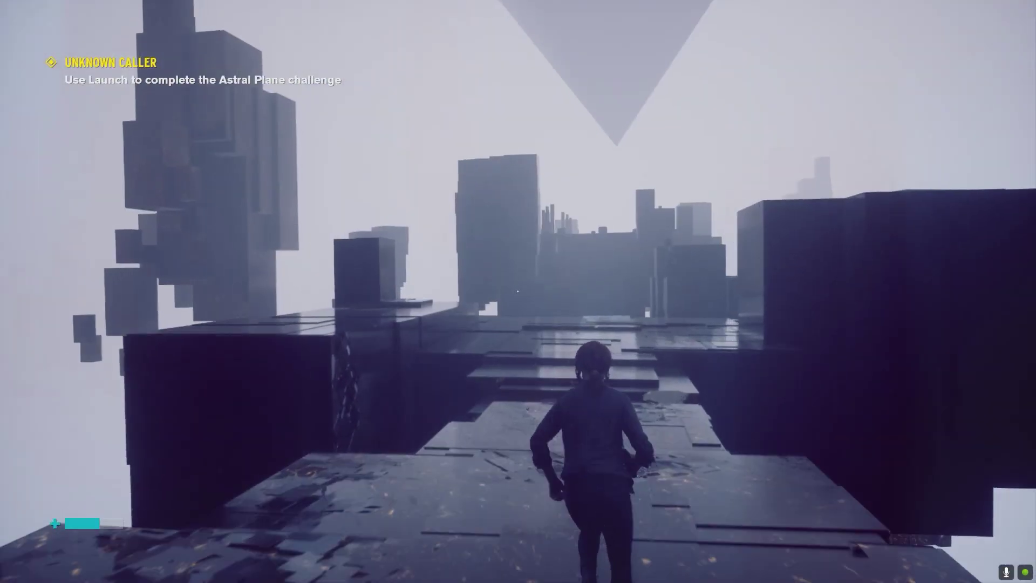
{"action": "key", "text": "w"}
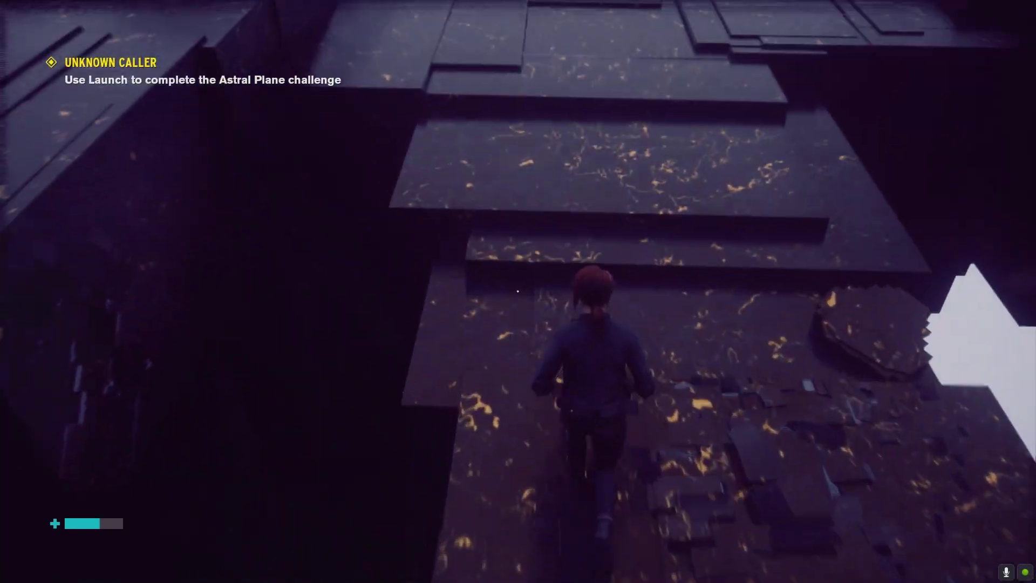
{"action": "key", "text": "w"}
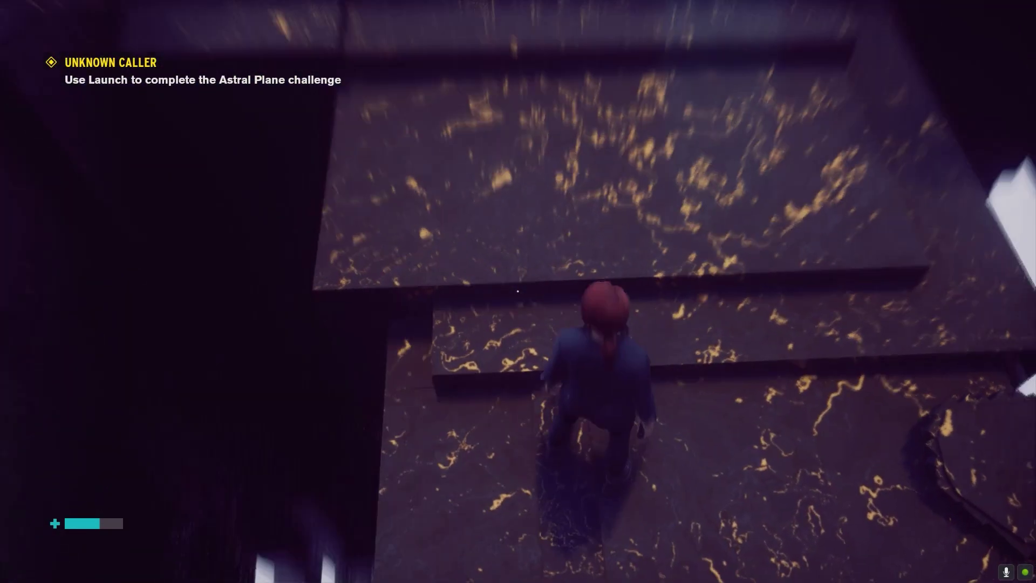
{"action": "key", "text": "w"}
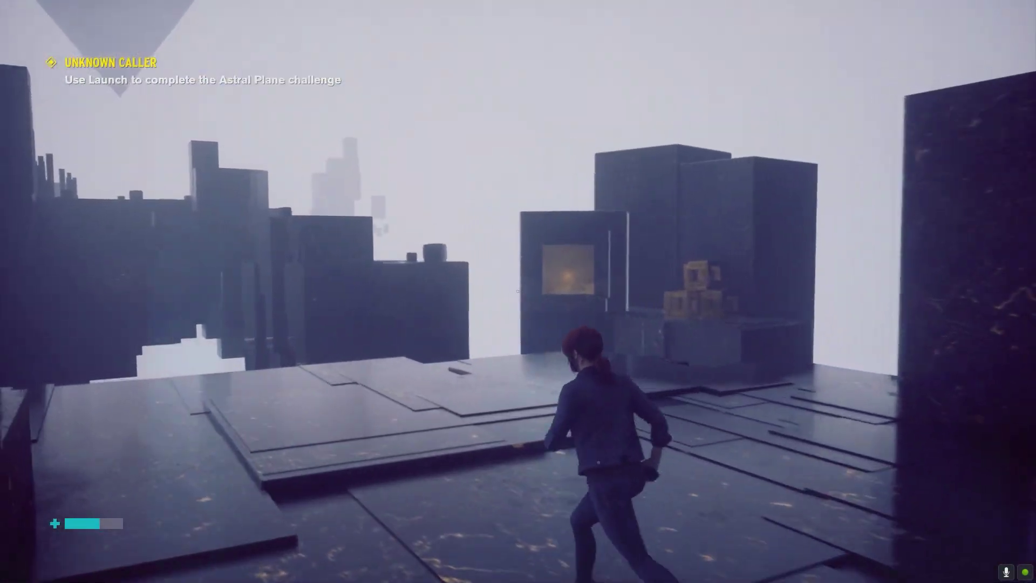
{"action": "key", "text": "a"}
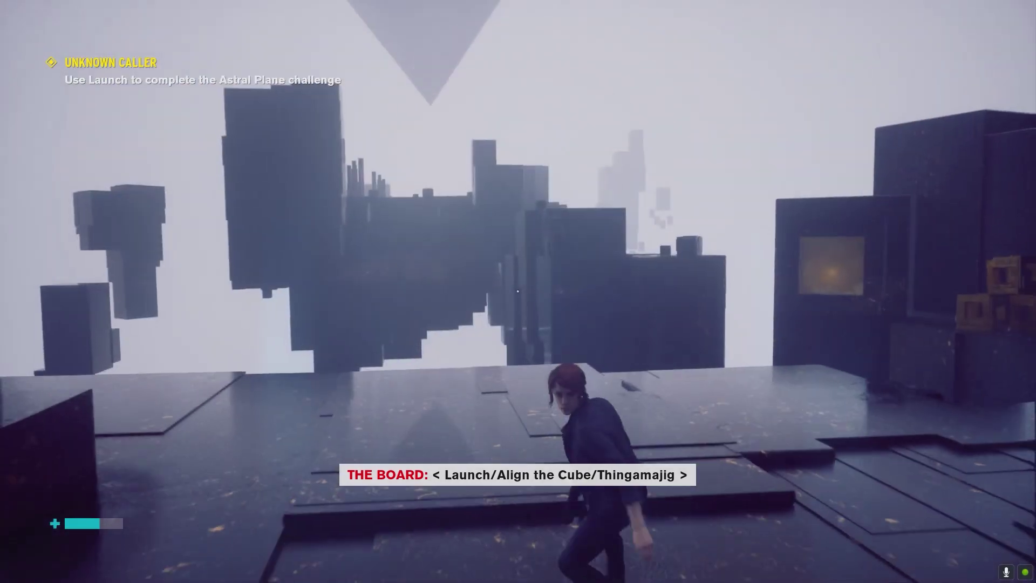
{"action": "key", "text": "a"}
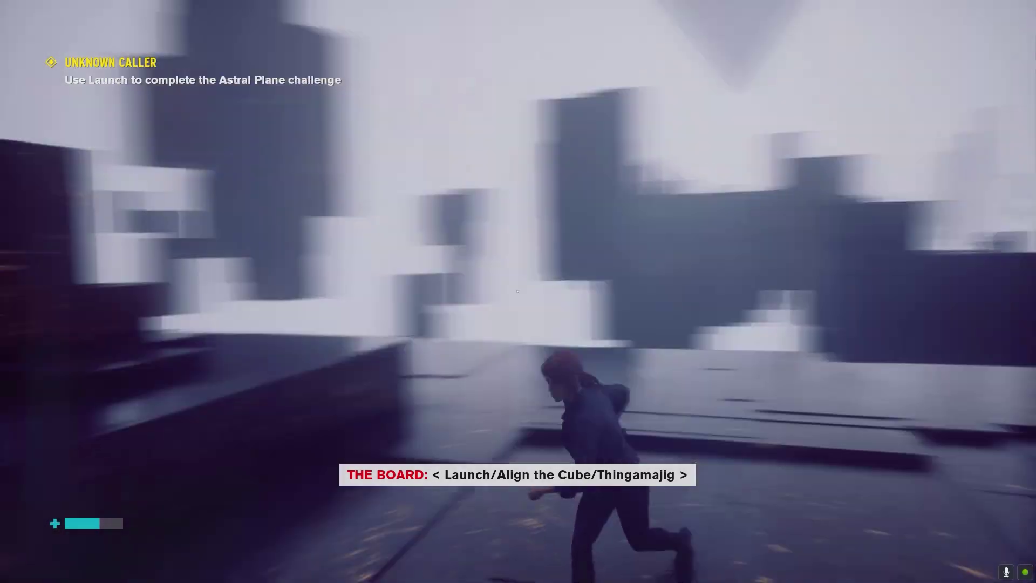
{"action": "key", "text": "w"}
{"action": "key", "text": "space"}
{"action": "key", "text": "w"}
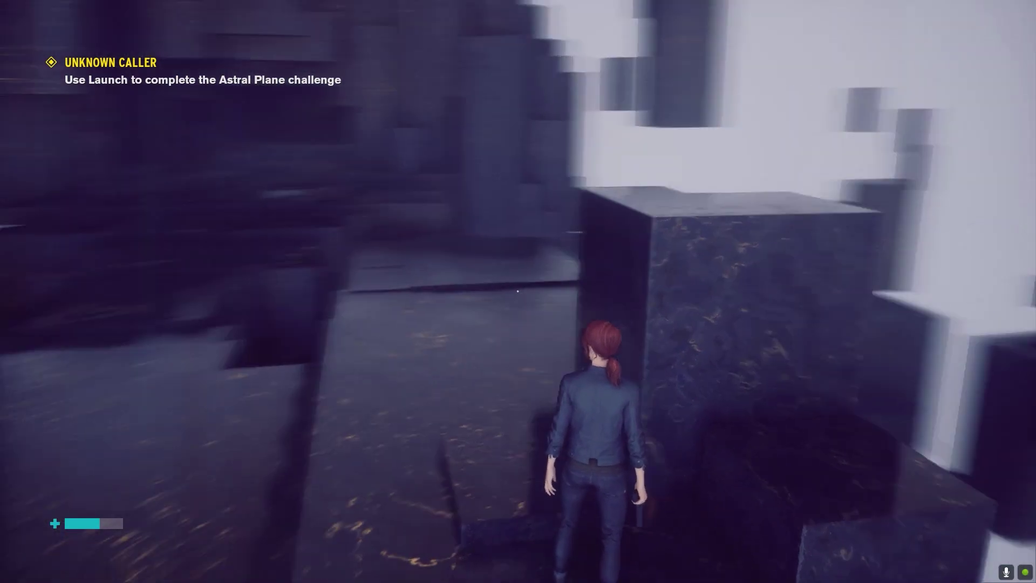
{"action": "key", "text": "w"}
{"action": "key", "text": "w"}
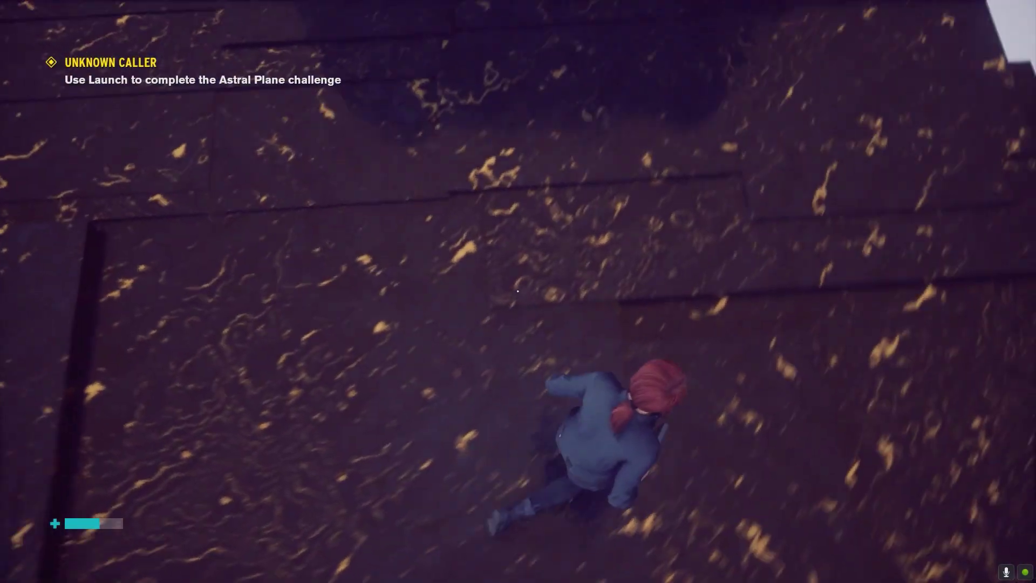
{"action": "key", "text": "w"}
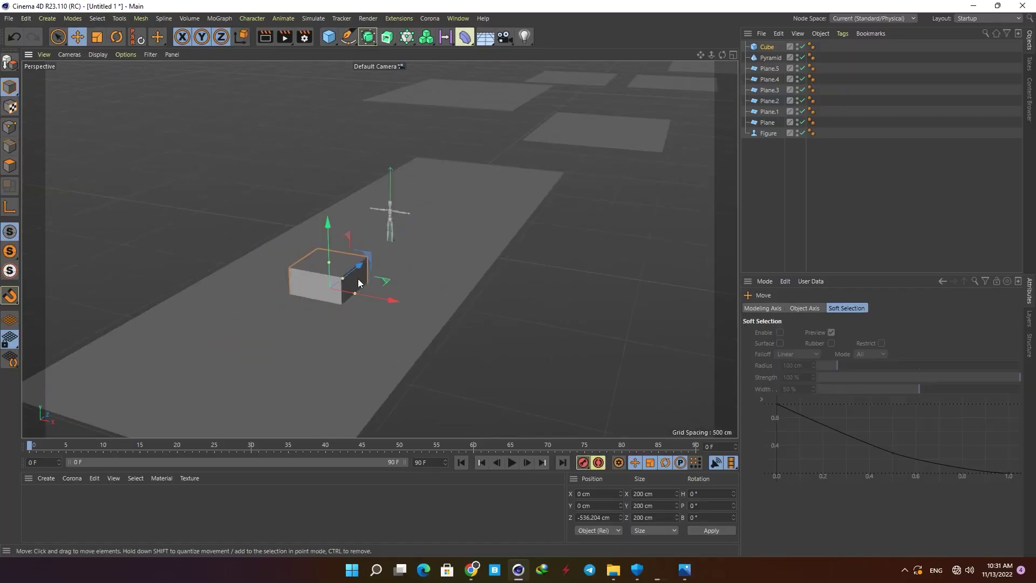
Step: In Cinema 4D, place the cube beside the figure at the walkway's edge and scale it into a pillar about 190 × 964 × 193 cm
{"action": "left_click", "coordinate": [498, 140]}
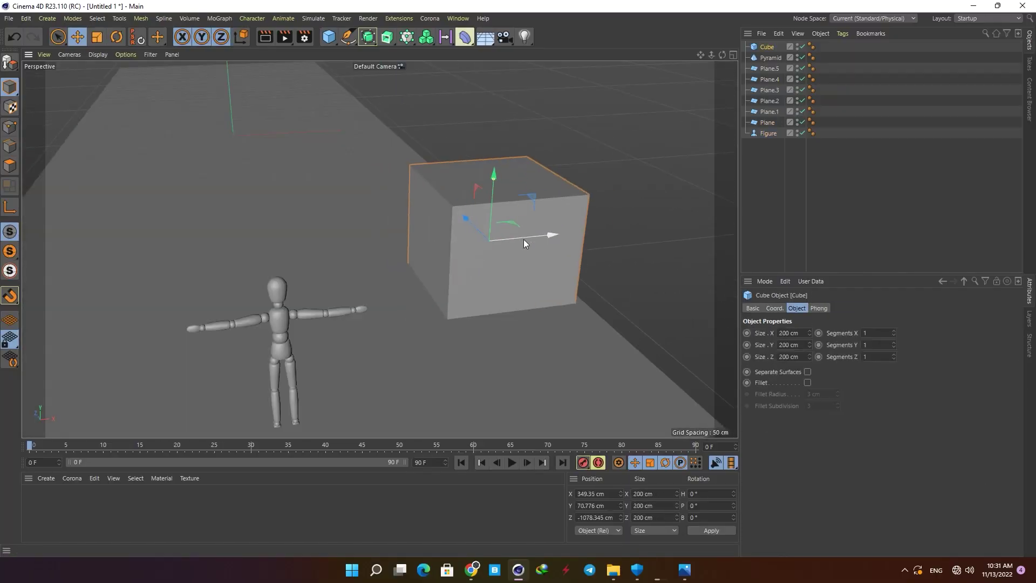
{"action": "key", "text": "t"}
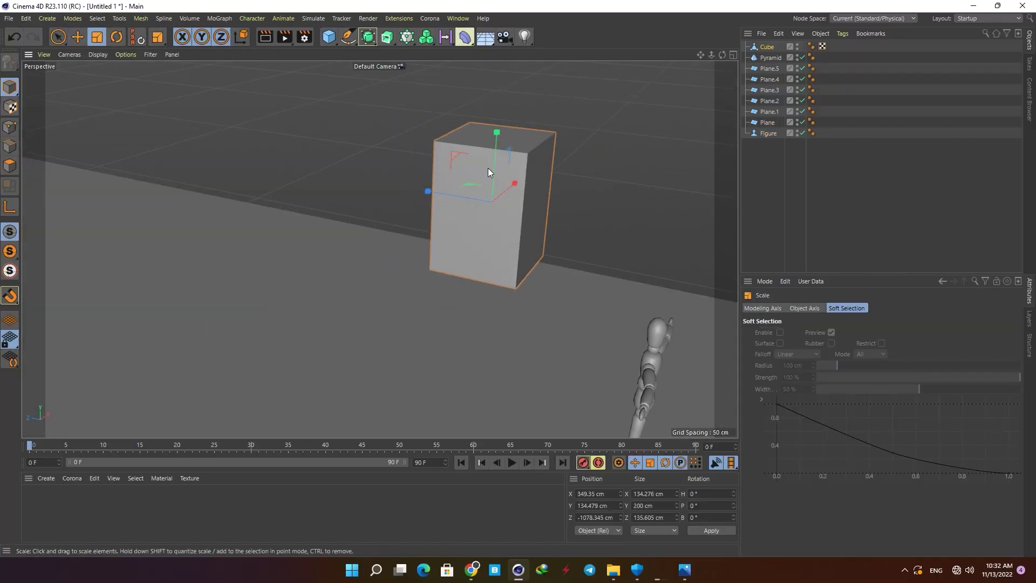
{"action": "key", "text": "r"}
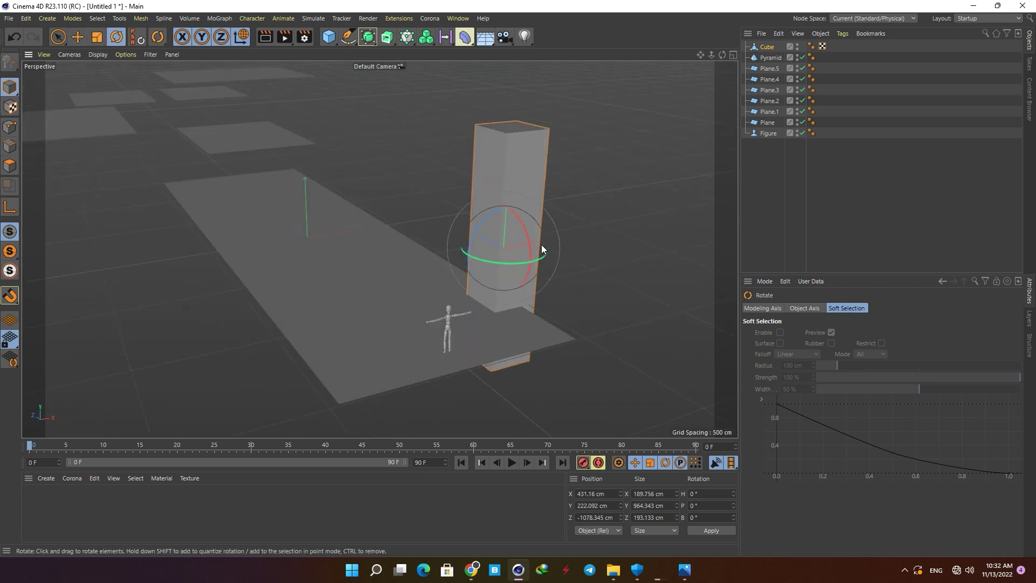
{"action": "key", "text": "r"}
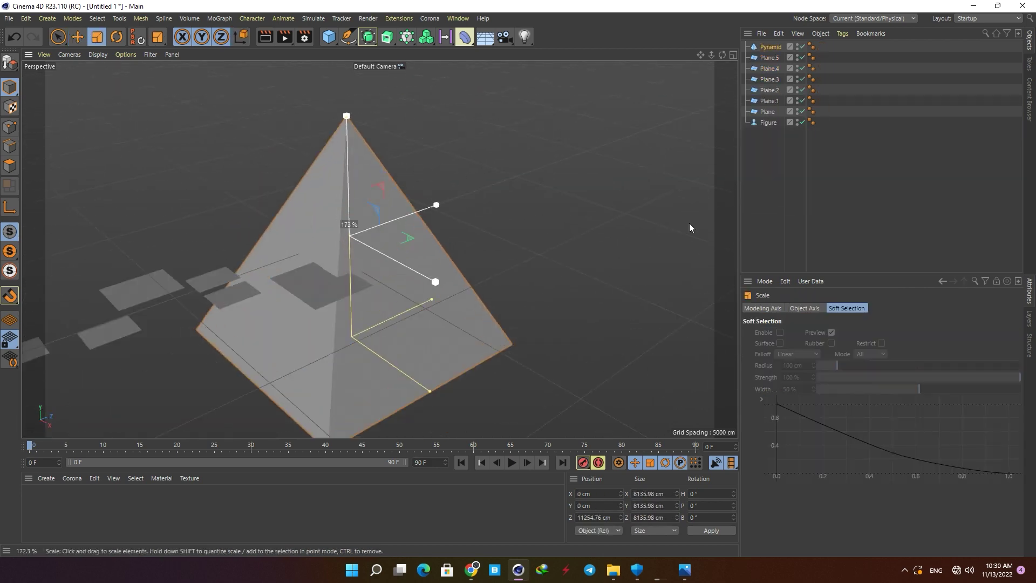
Step: Enlarge the pyramid far beyond the planes and turn it so its tip points downwards
{"action": "left_click_drag", "start_coordinate": [688, 223], "coordinate": [482, 292]}
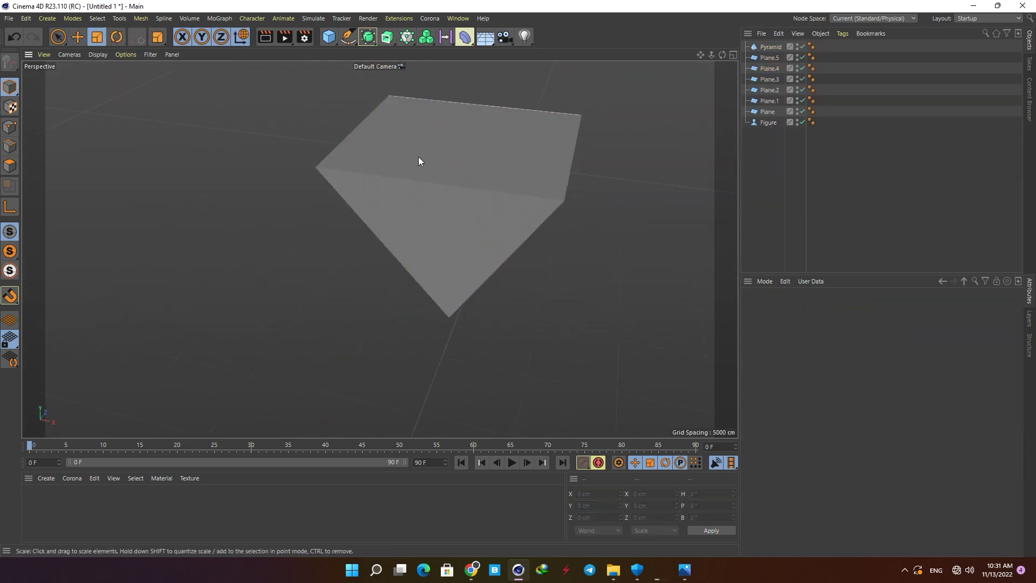
{"action": "key", "text": "ctrl+z"}
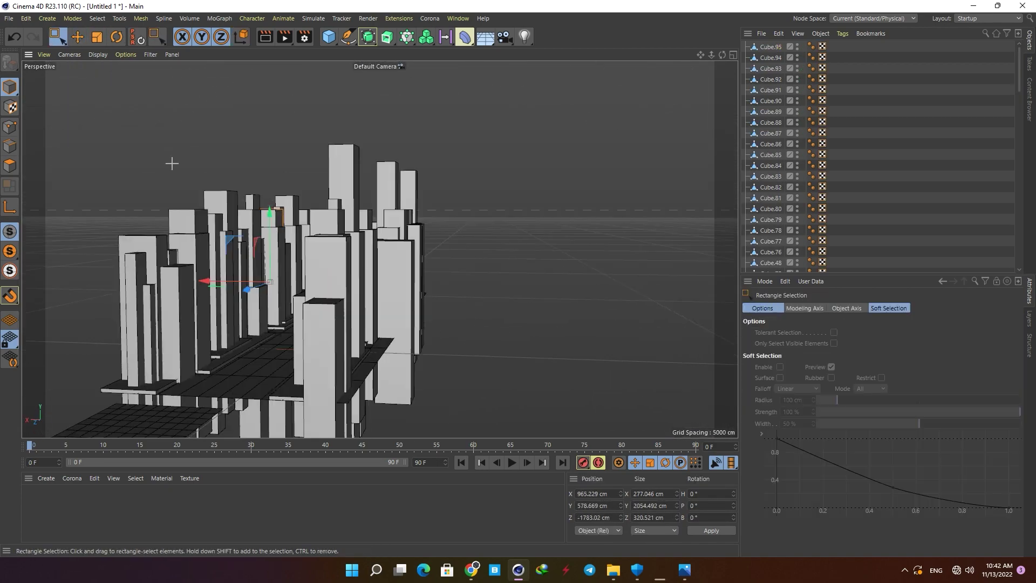
Step: Raise the selected row of tall blocks along one side of the walkway
{"action": "left_click_drag", "start_coordinate": [238, 240], "coordinate": [239, 225]}
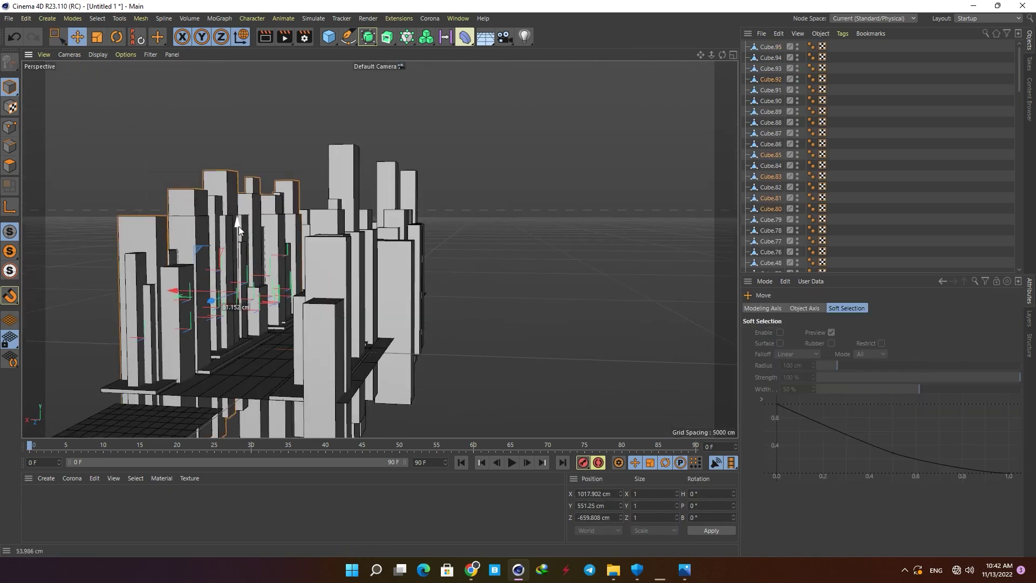
{"action": "left_click", "coordinate": [905, 570]}
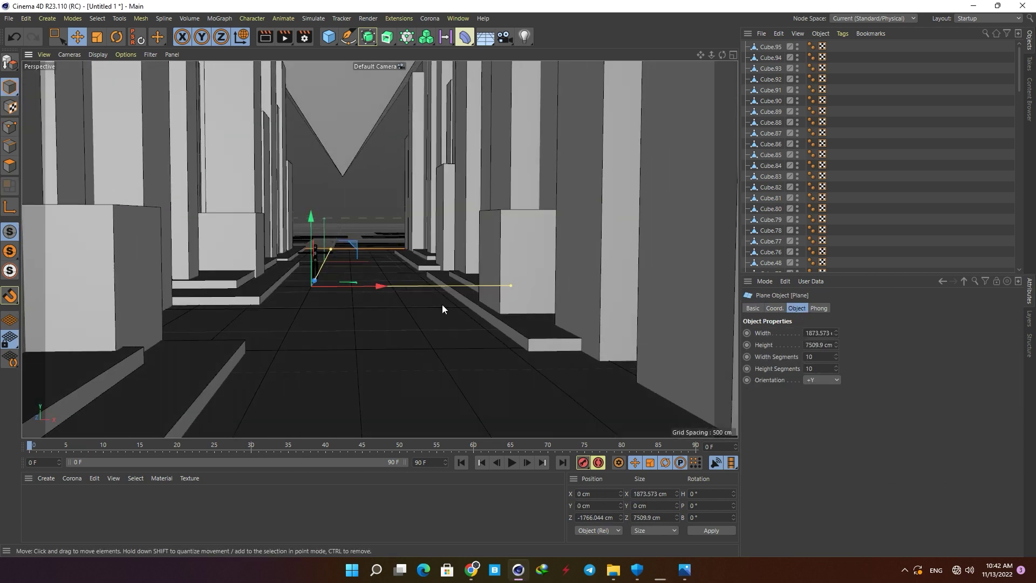
{"action": "key", "text": "r"}
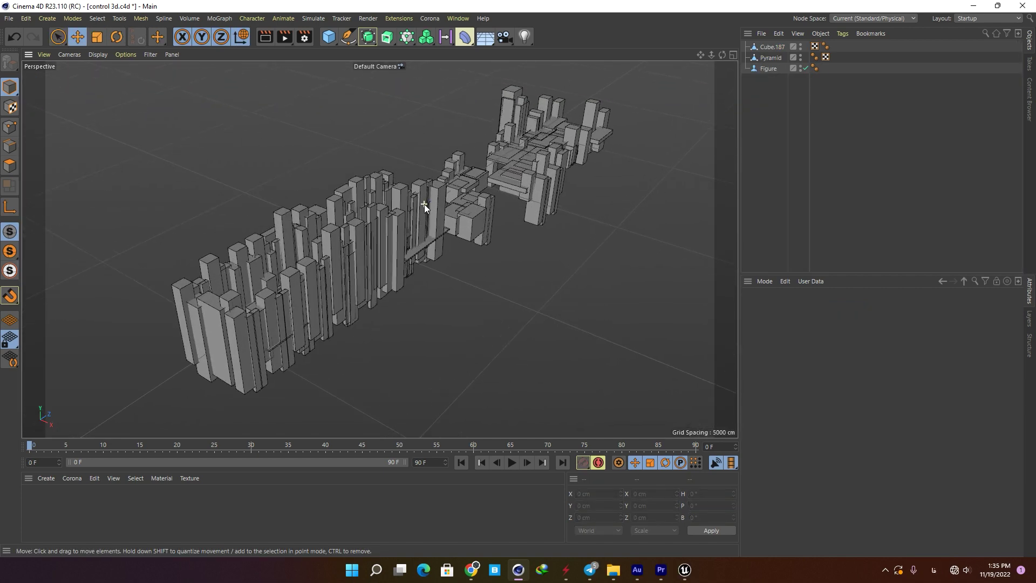
Step: Examine the merged block structure and the inverted pyramid from several sides and distances
{"action": "left_click", "coordinate": [417, 202]}
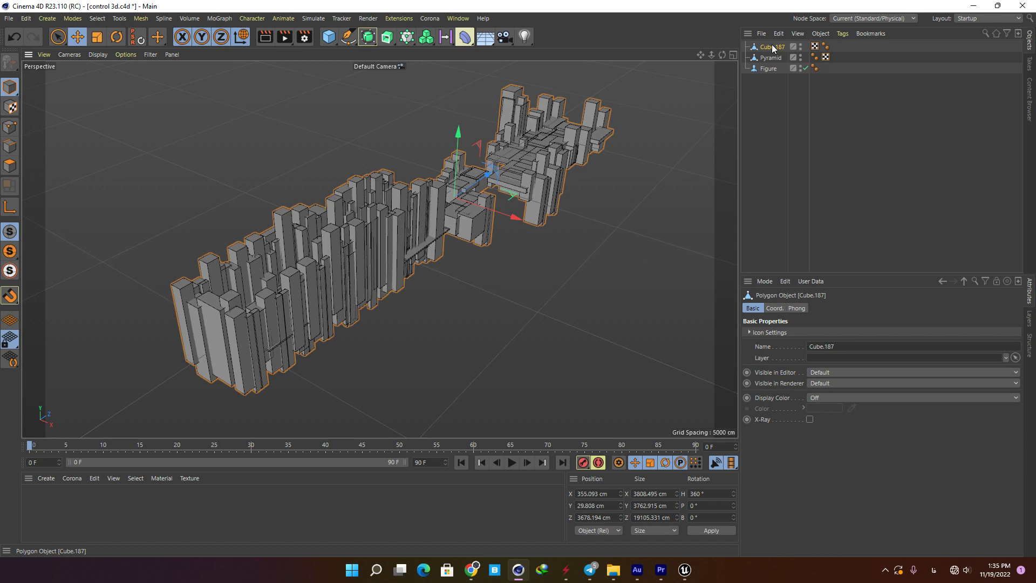
{"action": "left_click_drag", "start_coordinate": [439, 202], "coordinate": [351, 220], "text": "alt"}
{"action": "left_click", "coordinate": [454, 123]}
{"action": "scroll", "coordinate": [350, 218], "scroll_direction": "down", "scroll_amount": 5}
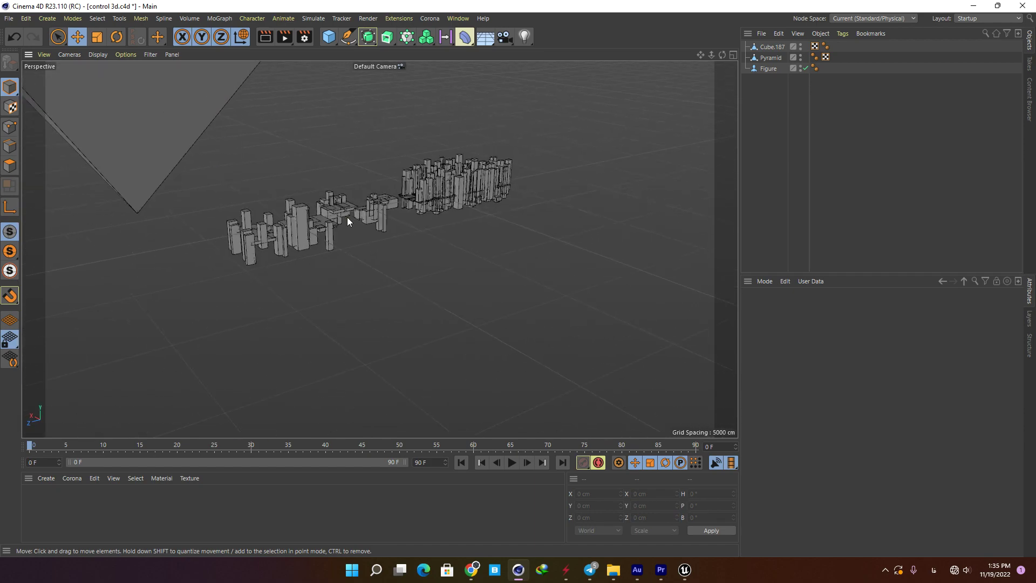
{"action": "middle_click_drag", "start_coordinate": [348, 217], "coordinate": [382, 282], "text": "alt"}
{"action": "left_click_drag", "start_coordinate": [383, 283], "coordinate": [419, 290], "text": "alt"}
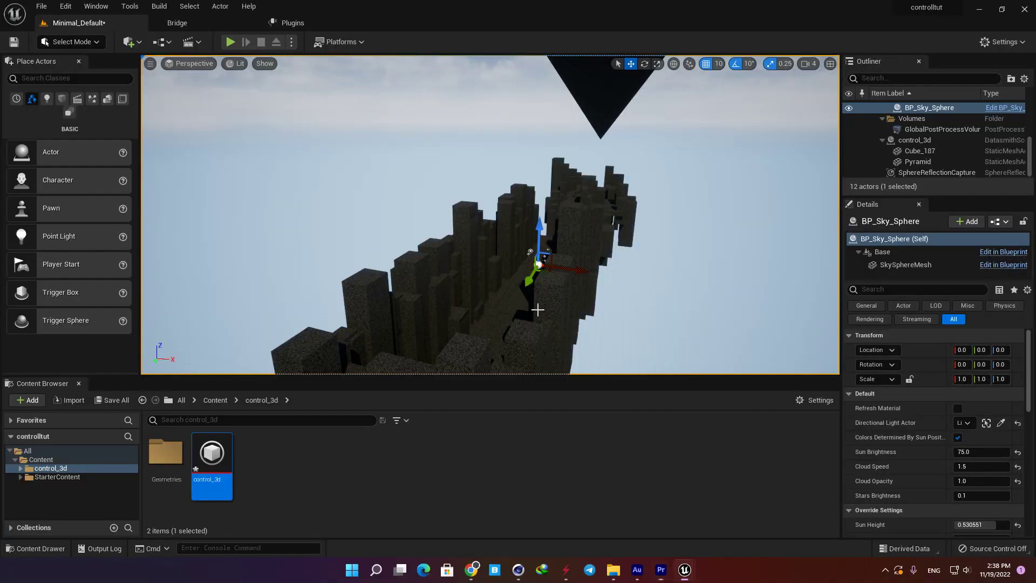
Step: In Unreal Engine, examine the imported control_3d model in the level from several sides
{"action": "left_click_drag", "start_coordinate": [537, 309], "coordinate": [540, 232], "text": "alt"}
{"action": "left_click_drag", "start_coordinate": [420, 267], "coordinate": [438, 319], "text": "alt"}
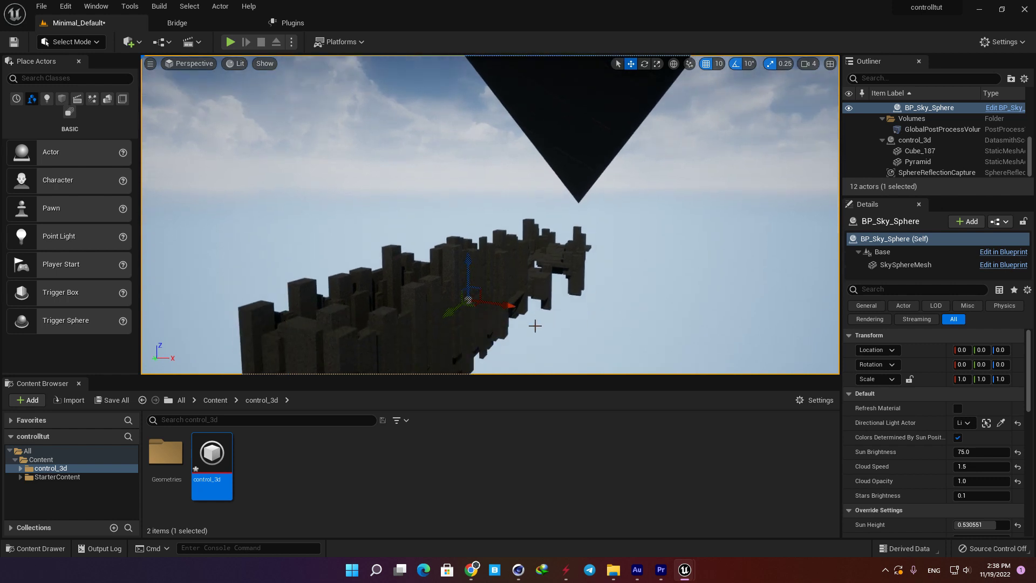
{"action": "left_click", "coordinate": [438, 319]}
{"action": "left_click_drag", "start_coordinate": [559, 216], "coordinate": [669, 276], "text": "alt"}
{"action": "left_click_drag", "start_coordinate": [507, 253], "coordinate": [474, 269], "text": "alt"}
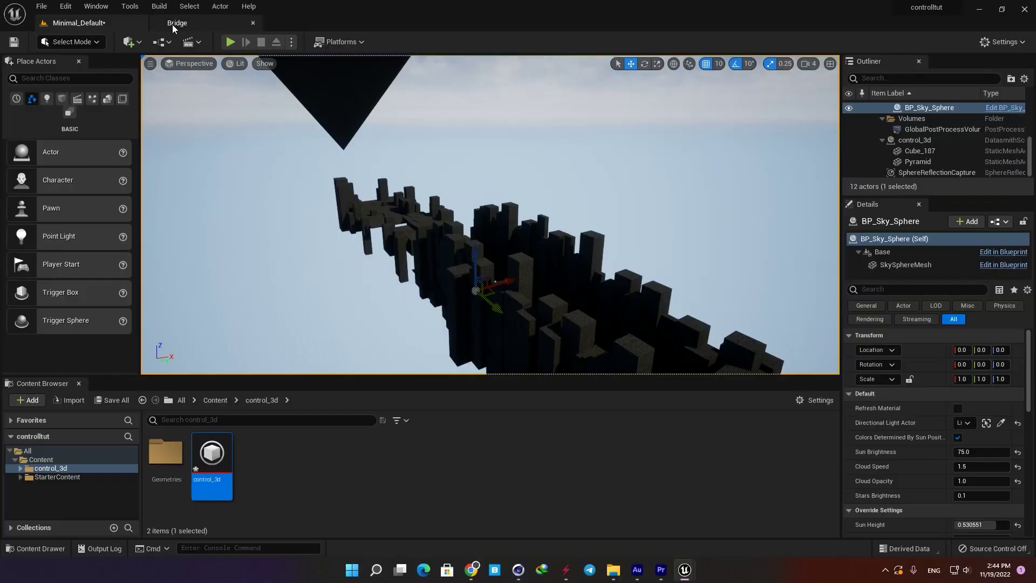
Step: Search Quixel Bridge for "marble", restrict the results to surfaces and browse the latest assets
{"action": "left_click", "coordinate": [175, 24]}
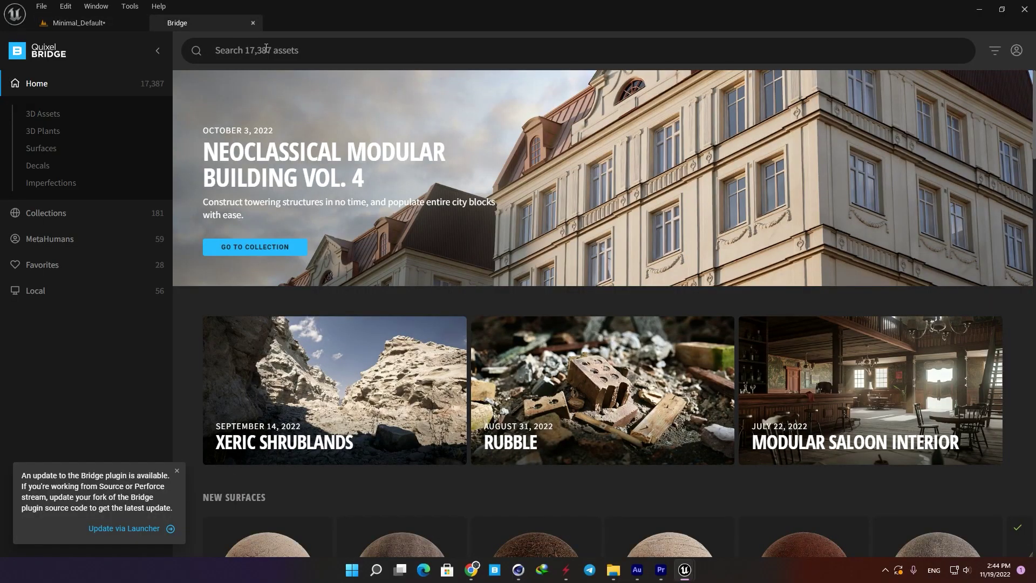
{"action": "left_click", "coordinate": [266, 48]}
{"action": "type", "text": "marble"}
{"action": "key", "text": "Return"}
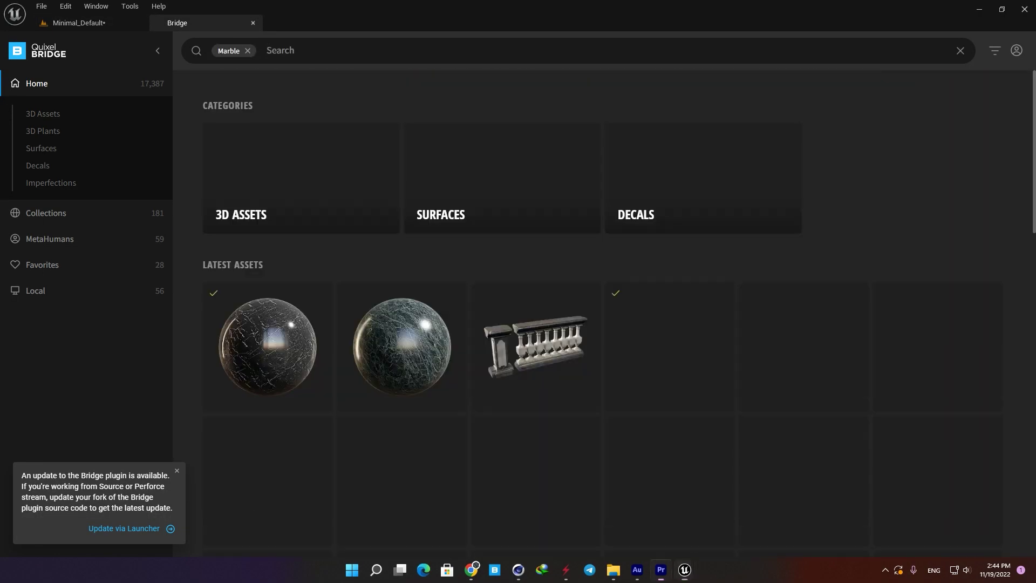
{"action": "left_click", "coordinate": [515, 199]}
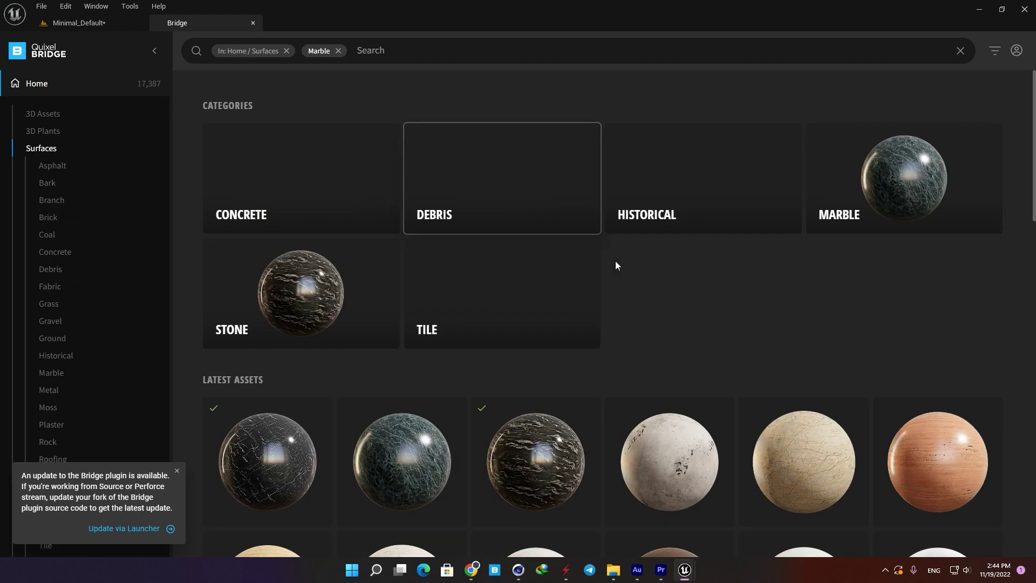
{"action": "scroll", "coordinate": [616, 261], "scroll_direction": "down", "scroll_amount": 3}
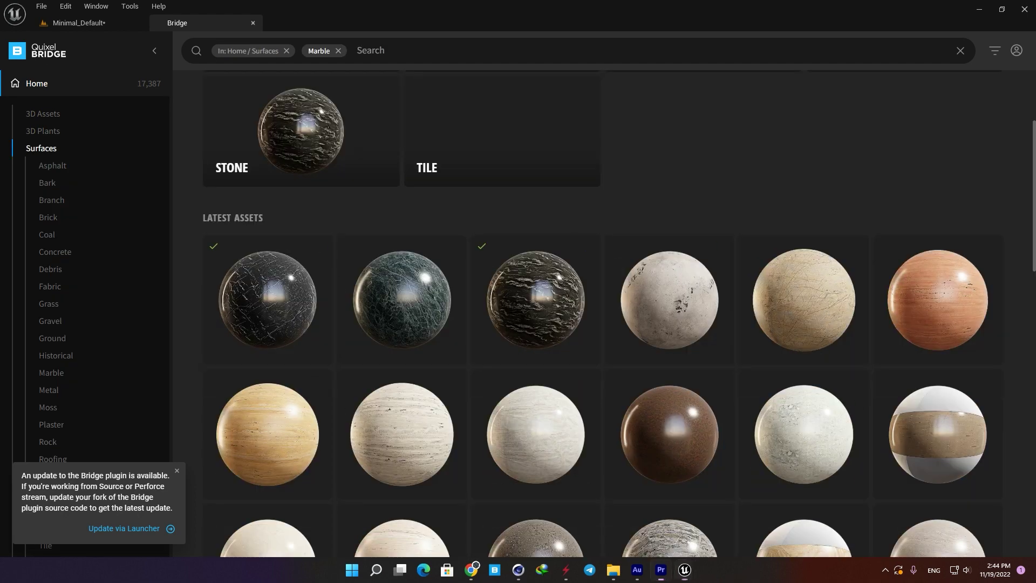
Step: Browse the latest marble surfaces and pick the black Nero Marquina Marble for the level
{"action": "scroll", "coordinate": [320, 281], "scroll_direction": "down", "scroll_amount": 1}
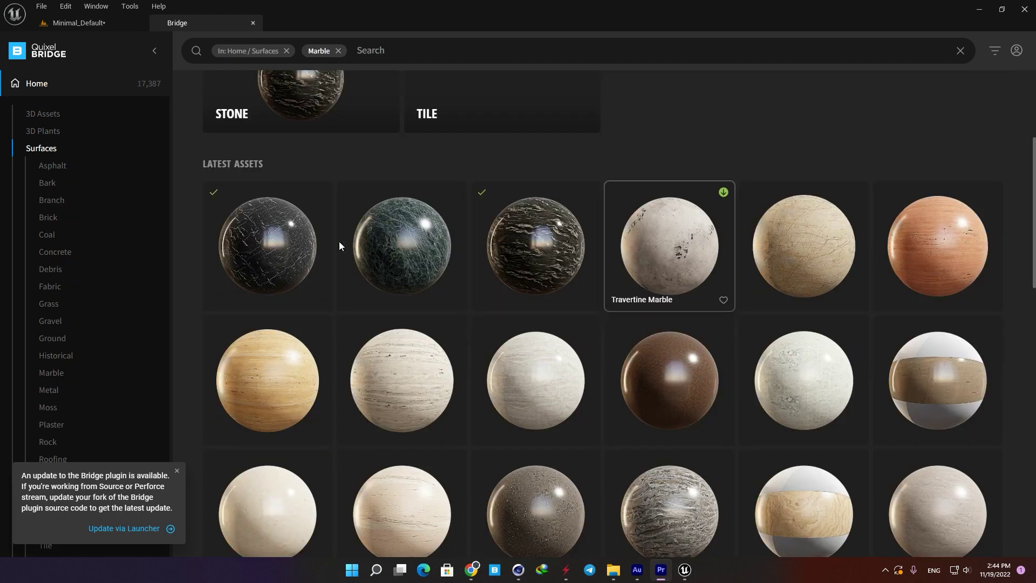
{"action": "scroll", "coordinate": [276, 242], "scroll_direction": "down", "scroll_amount": 1}
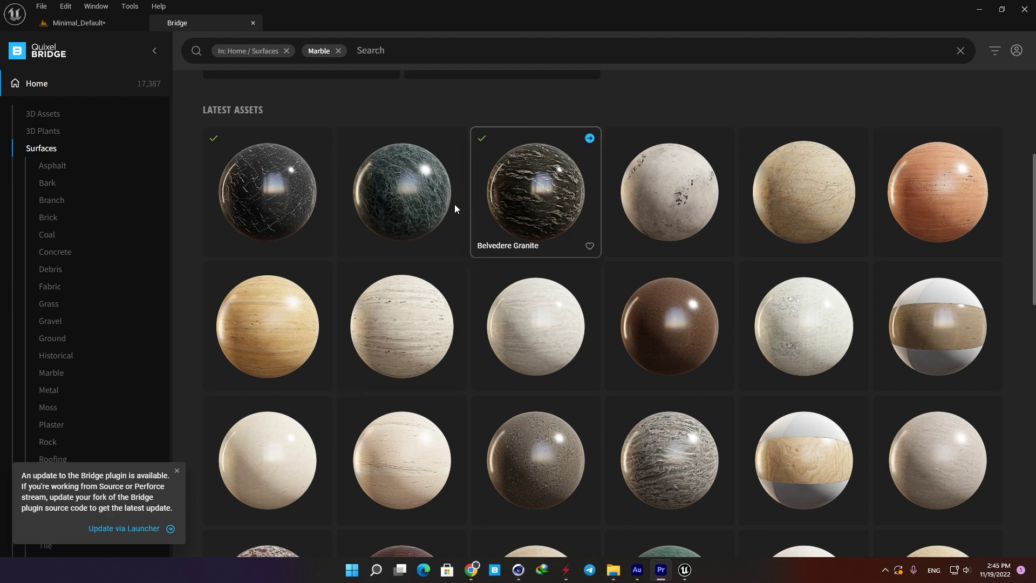
{"action": "scroll", "coordinate": [444, 208], "scroll_direction": "up", "scroll_amount": 3}
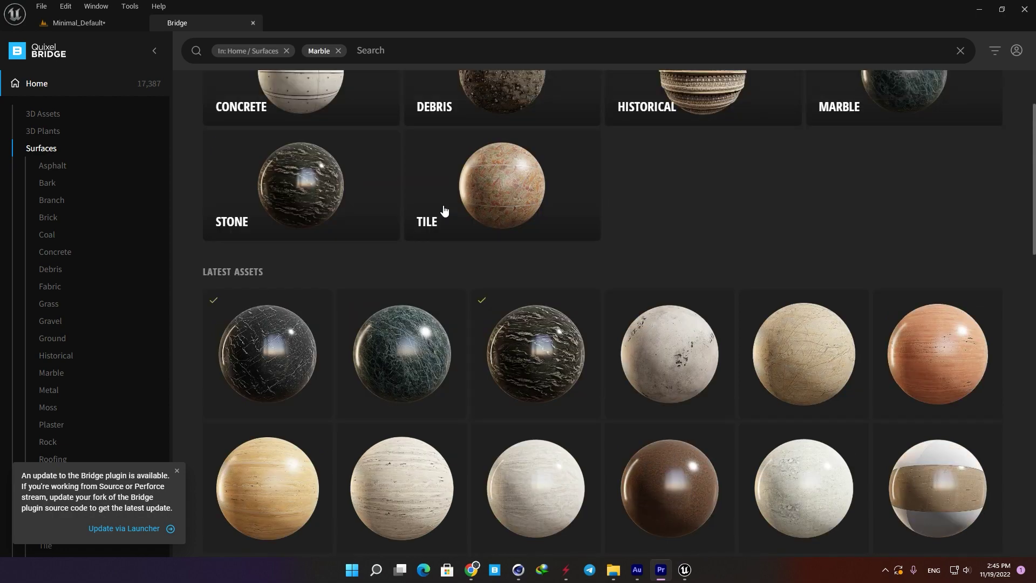
{"action": "scroll", "coordinate": [443, 211], "scroll_direction": "up", "scroll_amount": 2}
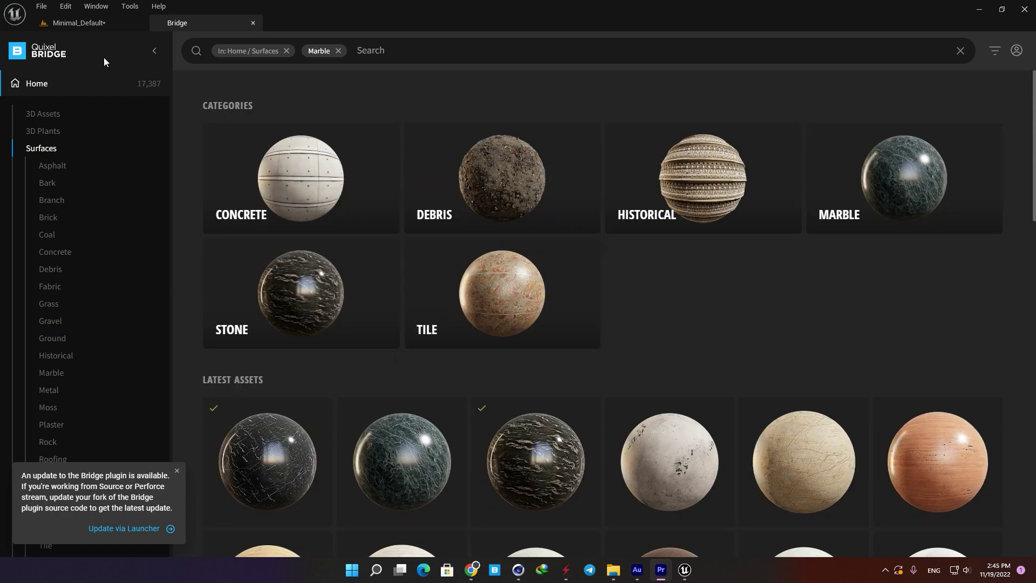
{"action": "left_click", "coordinate": [287, 446]}
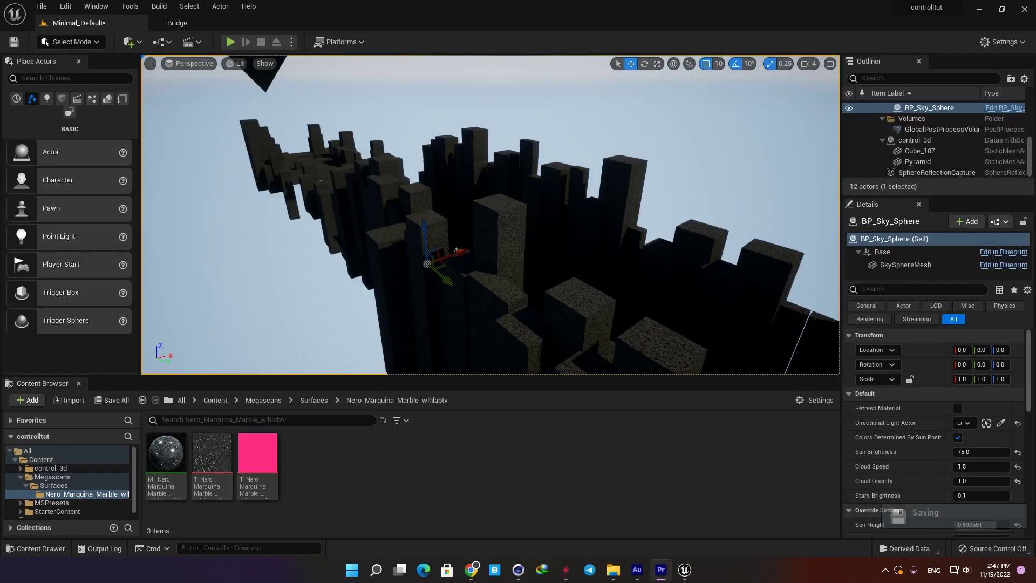
Step: Apply the MI_Nero_Marquina_Marble material to the block structure and select Cube_187 to inspect it
{"action": "left_click_drag", "start_coordinate": [165, 453], "coordinate": [377, 226]}
{"action": "right_click_drag", "start_coordinate": [475, 221], "coordinate": [527, 229]}
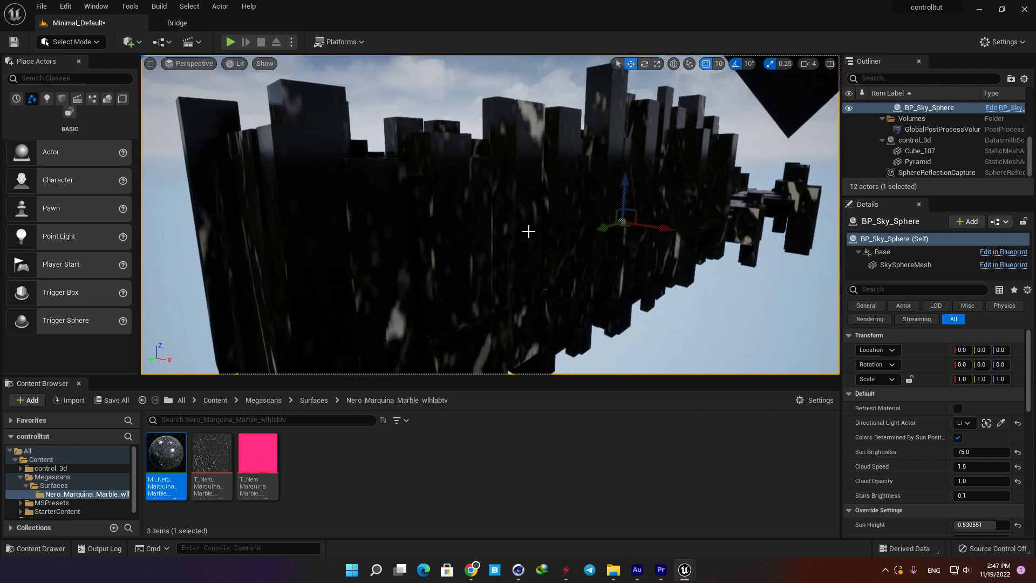
{"action": "left_click", "coordinate": [499, 259]}
{"action": "left_click_drag", "start_coordinate": [500, 259], "coordinate": [499, 296], "text": "alt"}
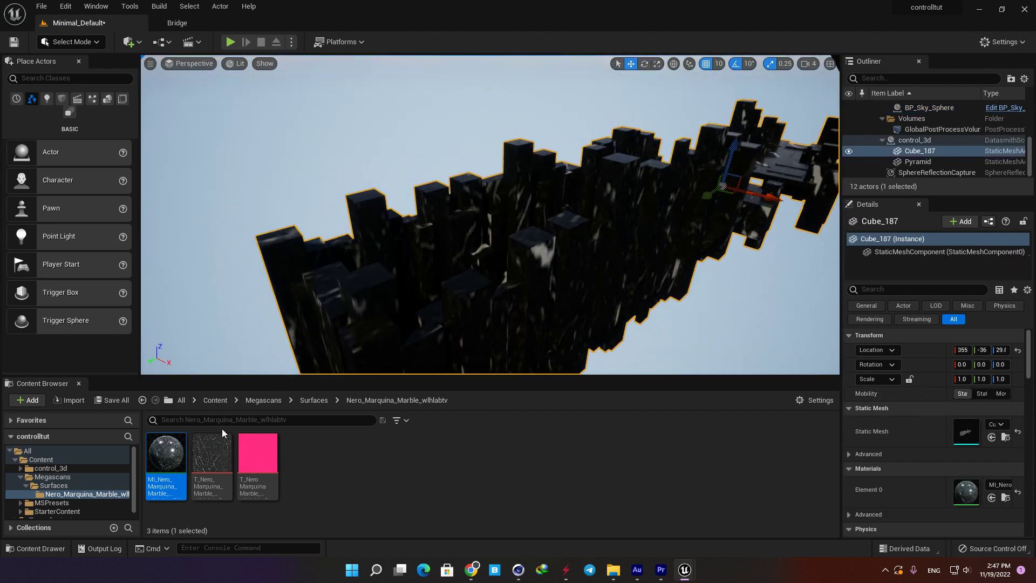
Step: Open the Nero Marquina material instance, enable Tiling/Offset and set Tiling X and Tiling Y to 30
{"action": "double_click", "coordinate": [166, 453]}
{"action": "left_click_drag", "start_coordinate": [543, 101], "coordinate": [723, 92]}
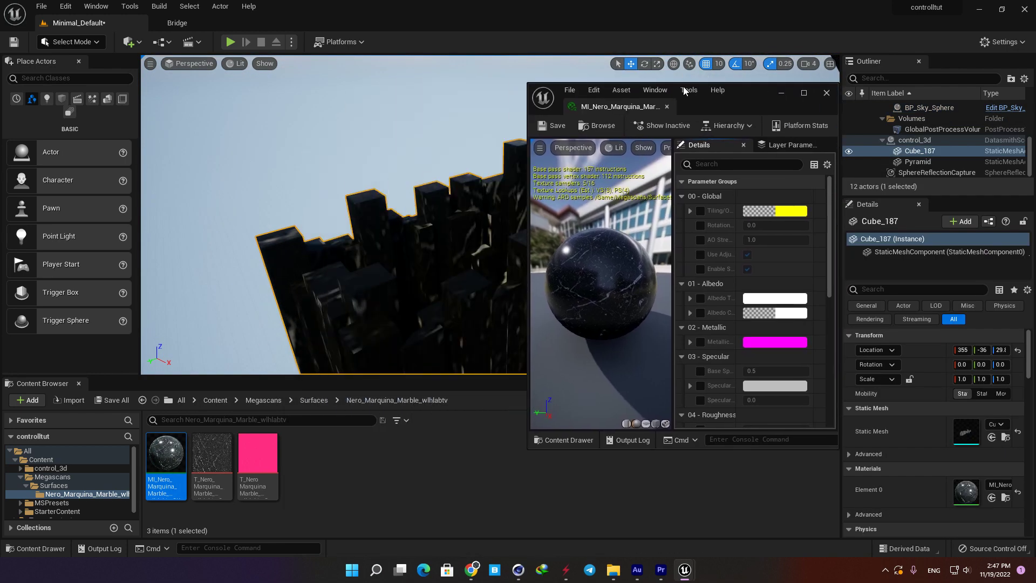
{"action": "middle_click_drag", "start_coordinate": [475, 216], "coordinate": [486, 276]}
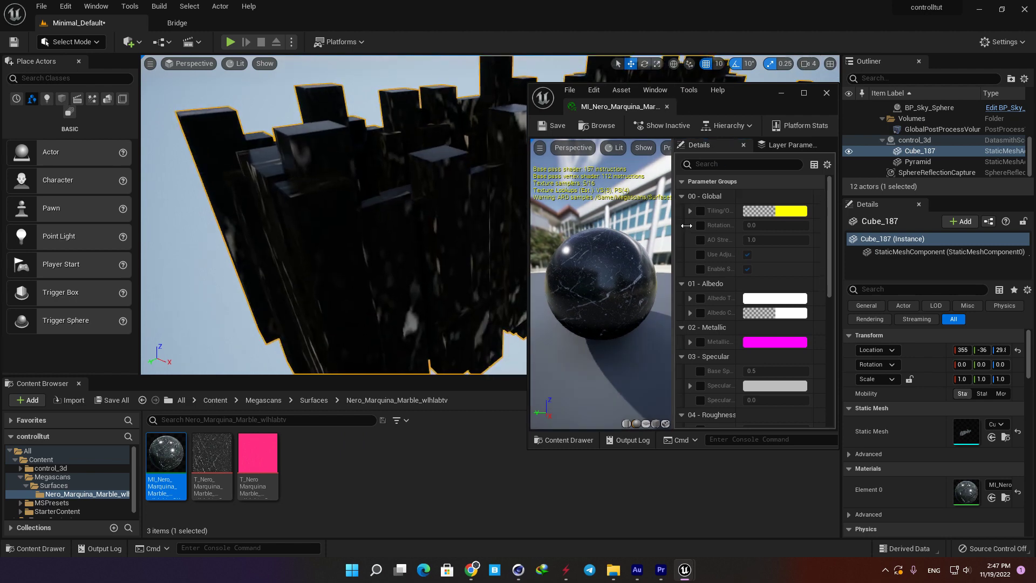
{"action": "left_click", "coordinate": [700, 210]}
{"action": "left_click", "coordinate": [690, 210]}
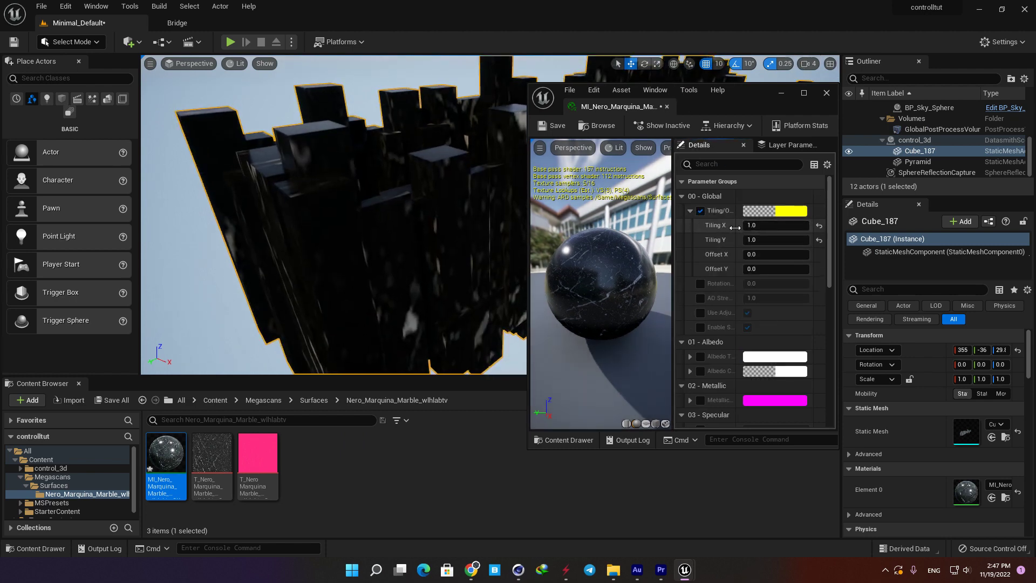
{"action": "mouse_move", "coordinate": [772, 224]}
{"action": "left_mouse_down"}
{"action": "mouse_move", "coordinate": [740, 231]}
{"action": "mouse_move", "coordinate": [764, 238]}
{"action": "left_mouse_up"}
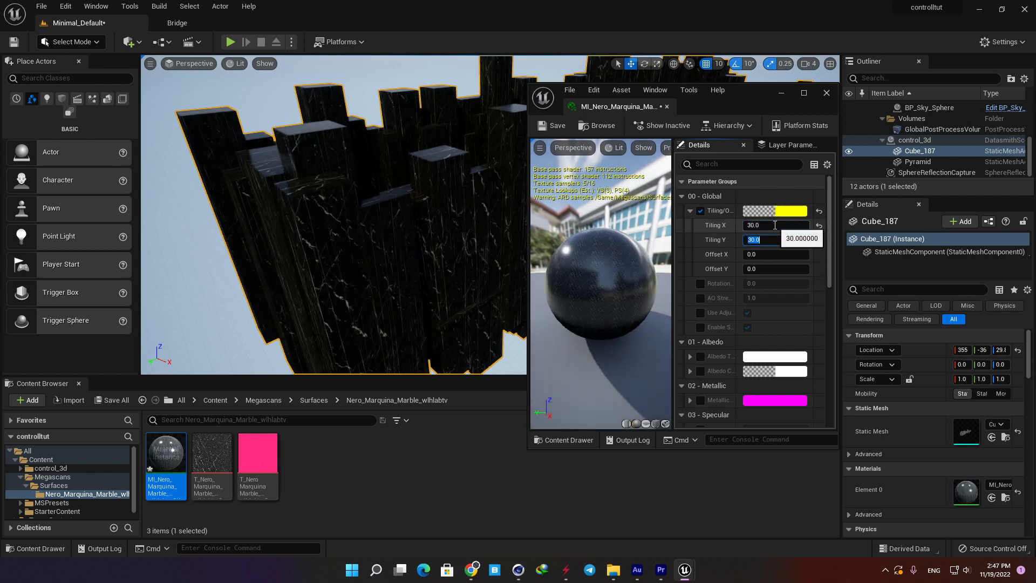
Step: Enable the material's Albedo Tint and make it pale yellow with R 1.0, G 0.924779 and B 0.360413
{"action": "key", "text": "w"}
{"action": "right_click_drag", "start_coordinate": [352, 247], "coordinate": [443, 205]}
{"action": "right_click_drag", "start_coordinate": [352, 221], "coordinate": [330, 226]}
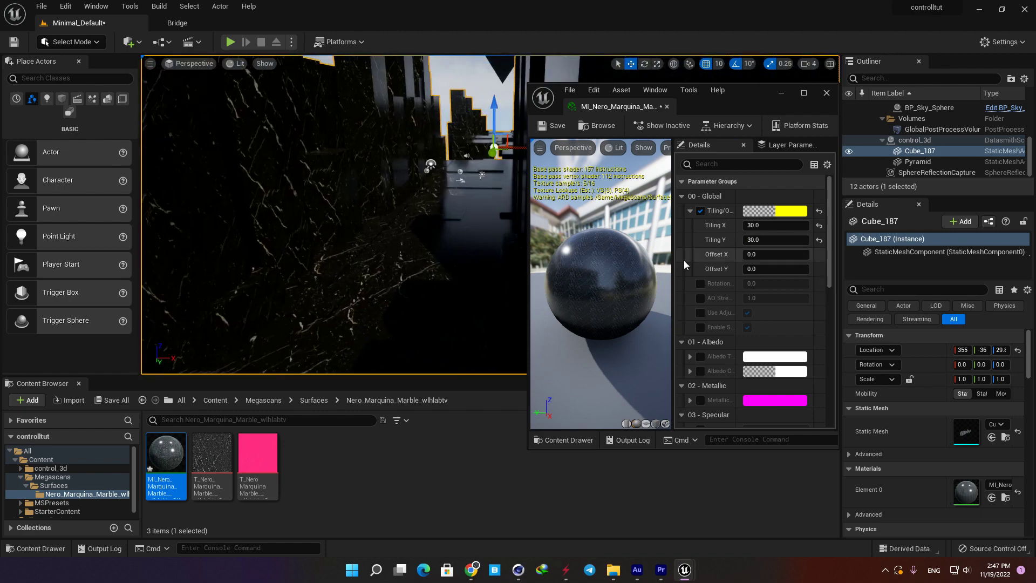
{"action": "scroll", "coordinate": [714, 298], "scroll_direction": "down", "scroll_amount": 2}
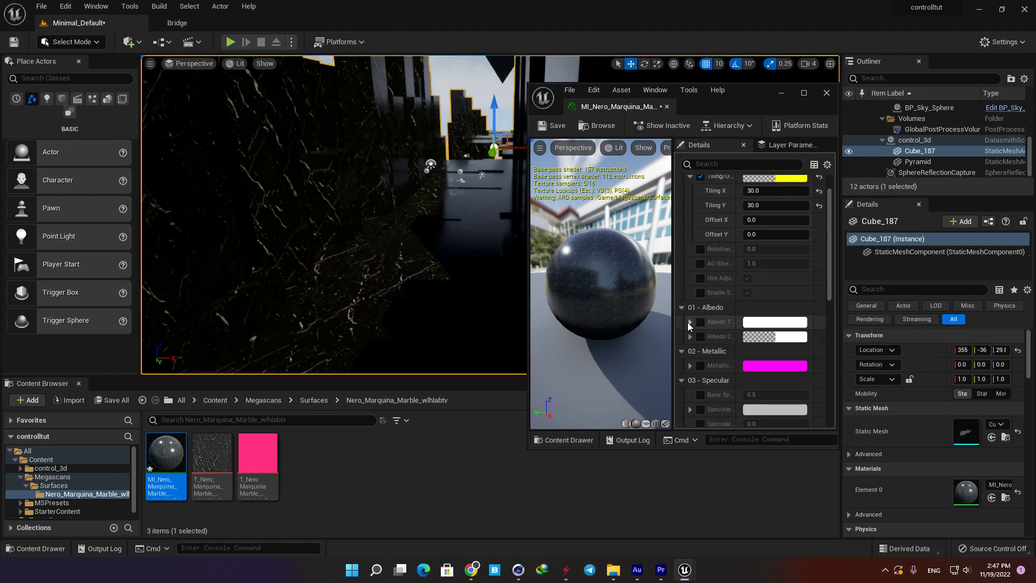
{"action": "left_click", "coordinate": [690, 322]}
{"action": "left_click", "coordinate": [701, 322]}
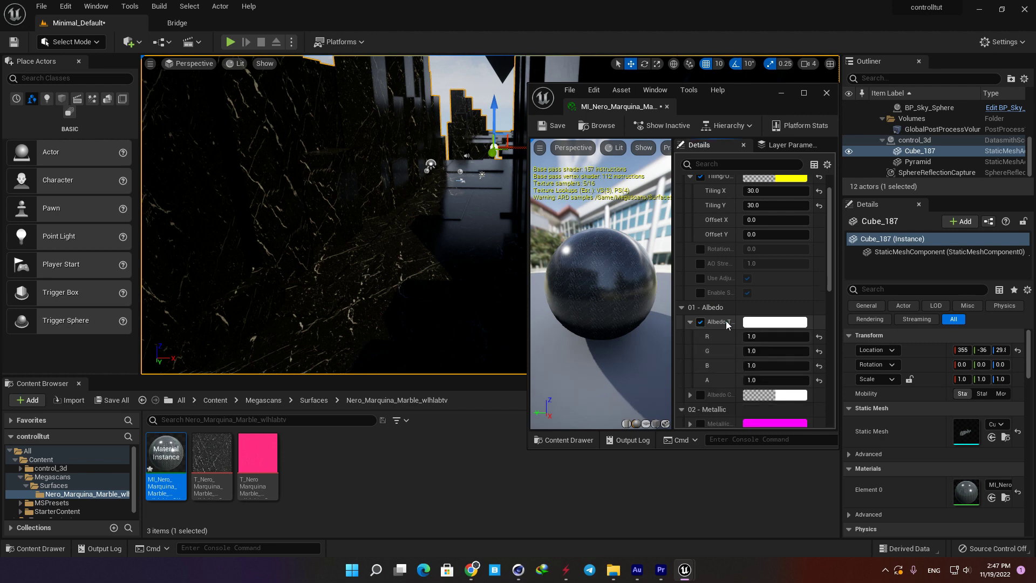
{"action": "left_click", "coordinate": [761, 322]}
{"action": "left_click_drag", "start_coordinate": [830, 379], "coordinate": [864, 387]}
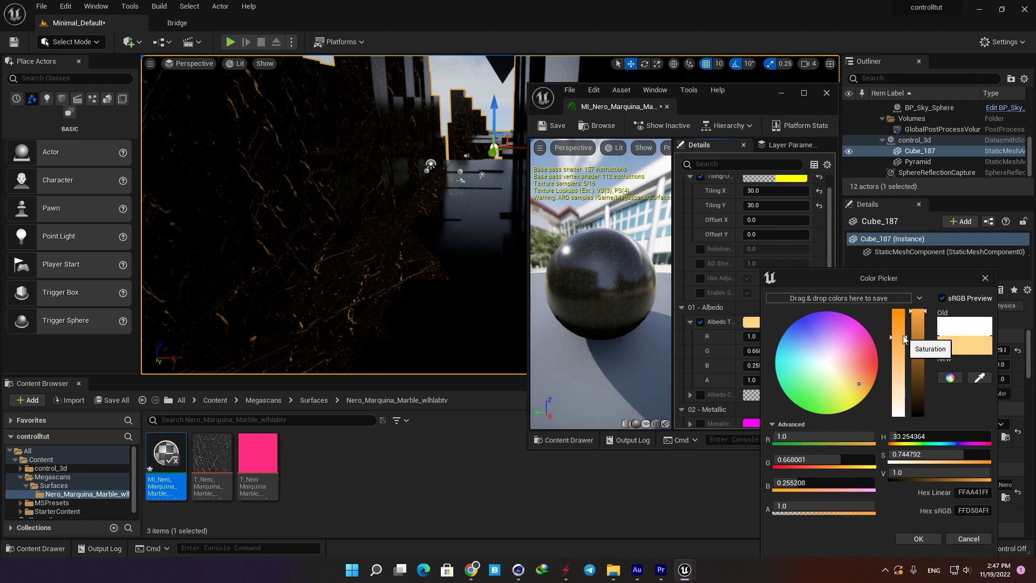
{"action": "left_click", "coordinate": [917, 540]}
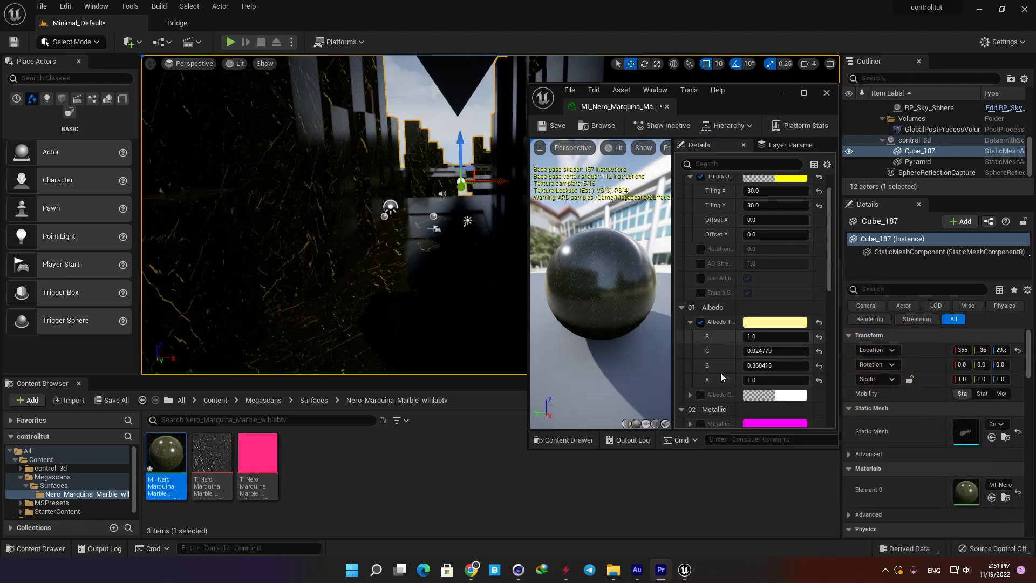
Step: Enable the material's Albedo Controls and raise Contrast to about 1.9
{"action": "scroll", "coordinate": [731, 378], "scroll_direction": "down", "scroll_amount": 2}
{"action": "scroll", "coordinate": [727, 361], "scroll_direction": "down", "scroll_amount": 6}
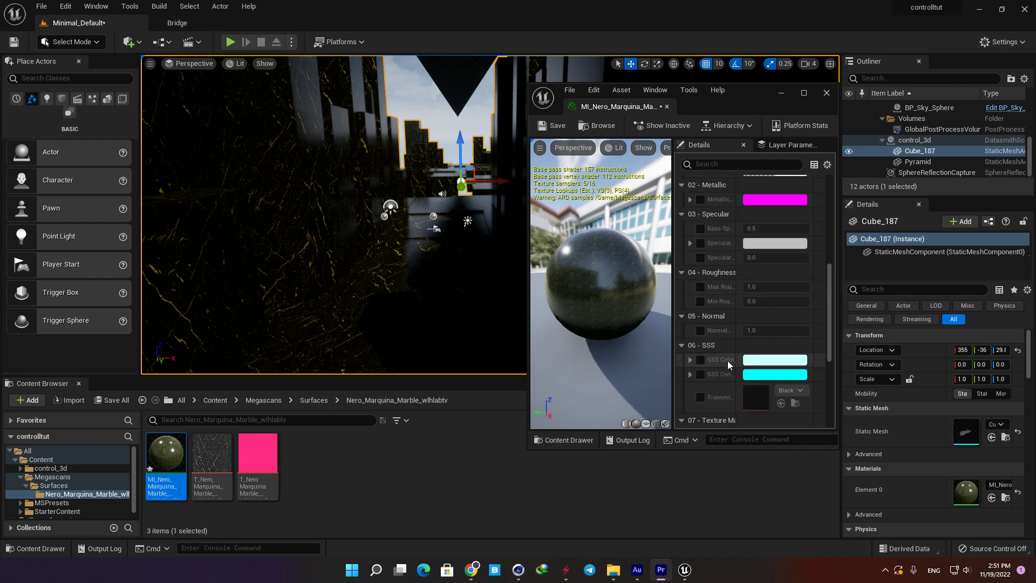
{"action": "scroll", "coordinate": [729, 360], "scroll_direction": "up", "scroll_amount": 4}
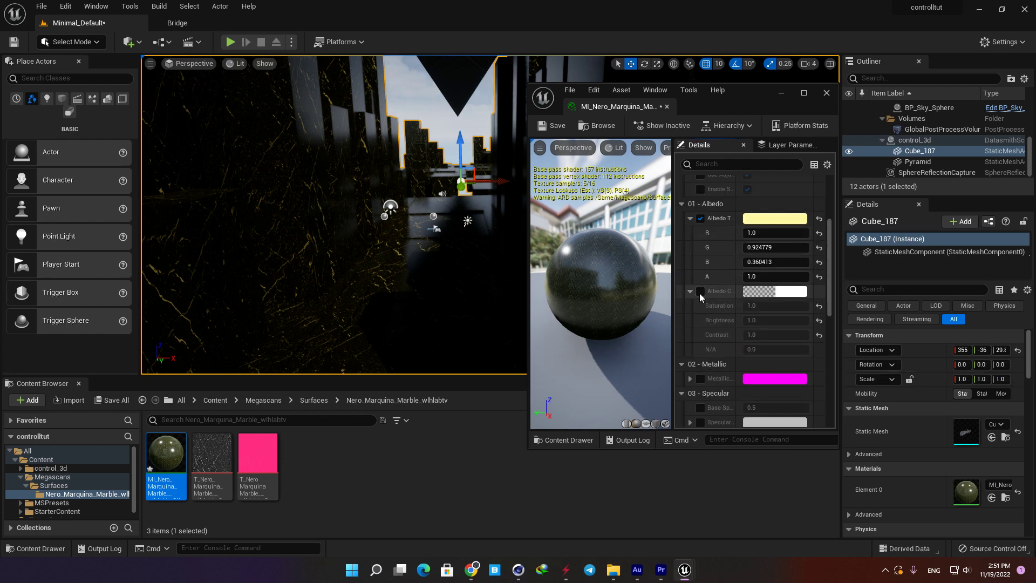
{"action": "left_click", "coordinate": [700, 292]}
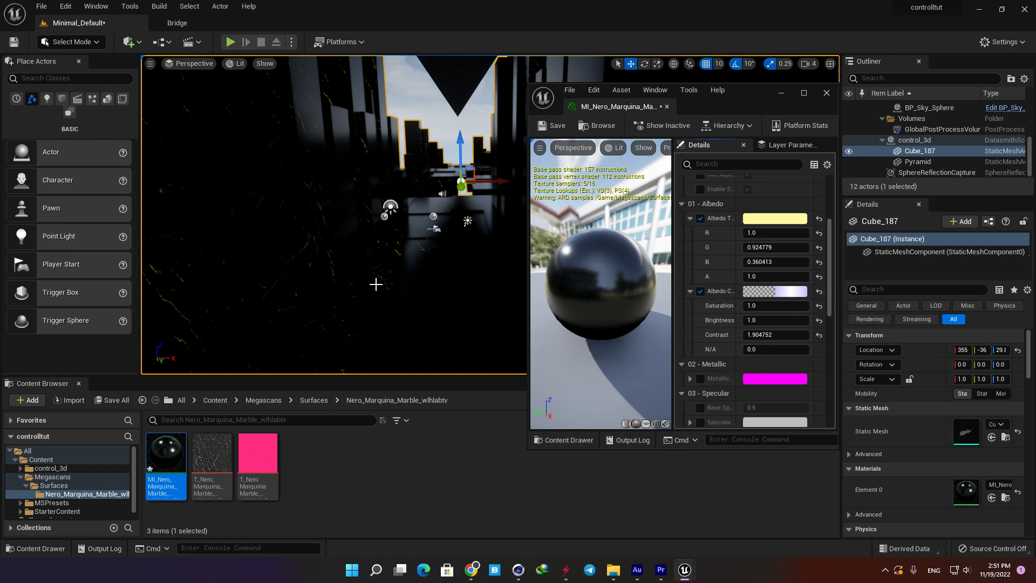
Step: Try an albedo Brightness of 2 on the marble walls, then settle on 1.5
{"action": "key", "text": "w"}
{"action": "right_click_drag", "start_coordinate": [376, 285], "coordinate": [330, 318]}
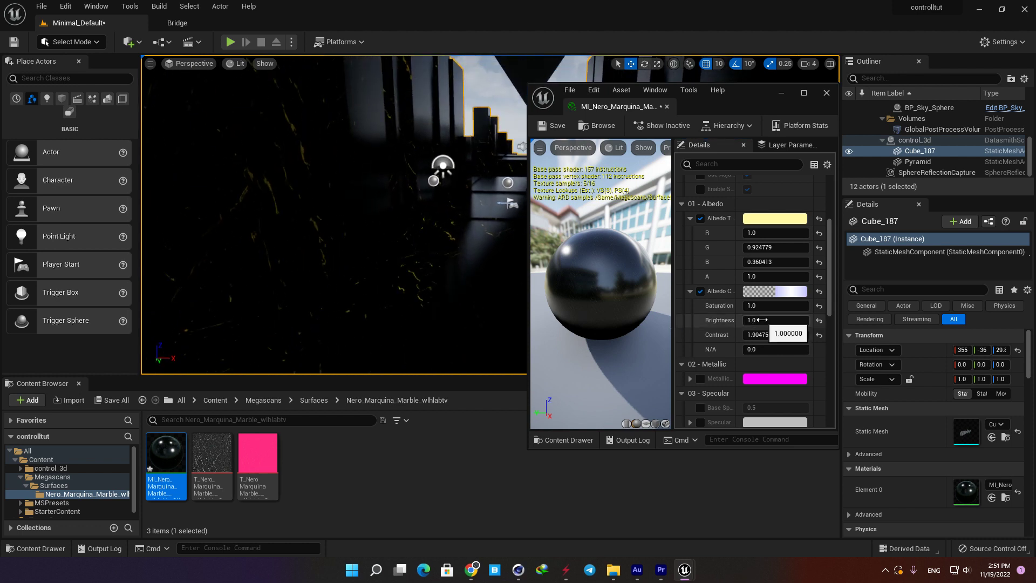
{"action": "type", "text": "2"}
{"action": "key", "text": "Return"}
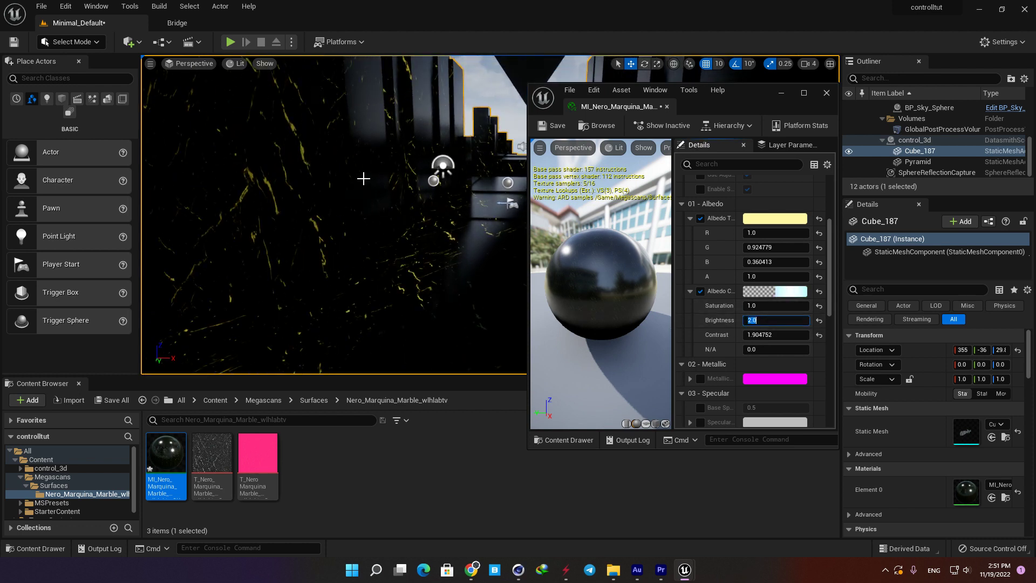
{"action": "right_click_drag", "start_coordinate": [300, 221], "coordinate": [391, 219]}
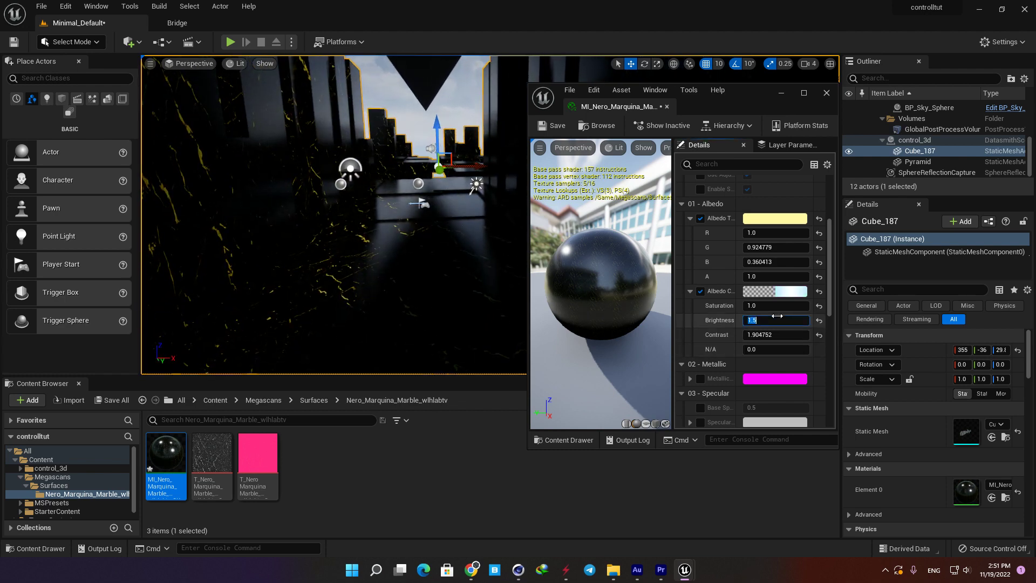
{"action": "mouse_move", "coordinate": [455, 270]}
{"action": "right_mouse_down"}
{"action": "mouse_move", "coordinate": [451, 232]}
{"action": "mouse_move", "coordinate": [434, 286]}
{"action": "mouse_move", "coordinate": [465, 221]}
{"action": "mouse_move", "coordinate": [448, 267]}
{"action": "mouse_move", "coordinate": [437, 266]}
{"action": "right_mouse_up"}
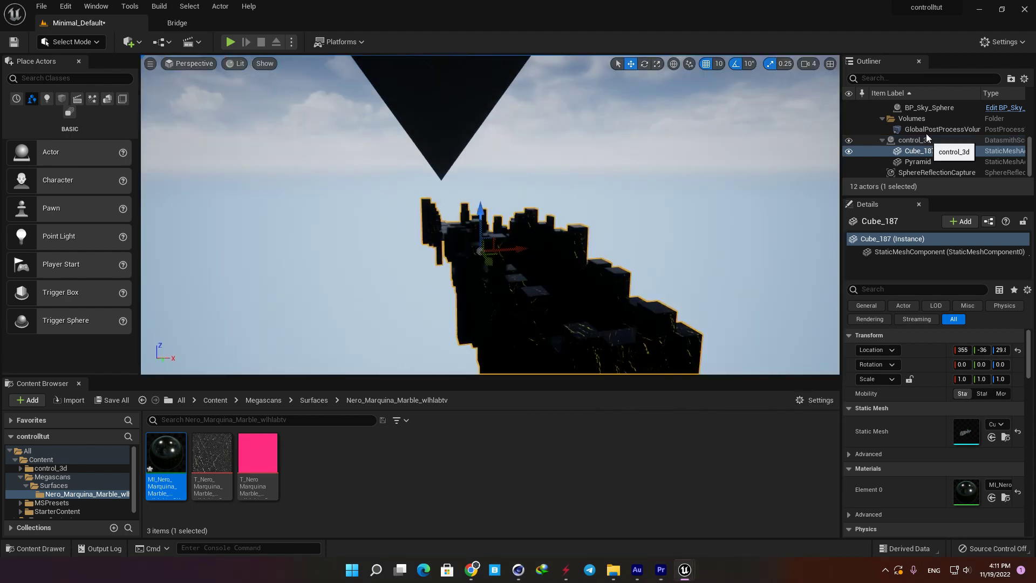
Step: Delete the default light actors in the Lights folder, including Light Source despite its reference
{"action": "left_click", "coordinate": [920, 140]}
{"action": "scroll", "coordinate": [928, 148], "scroll_direction": "up", "scroll_amount": 3}
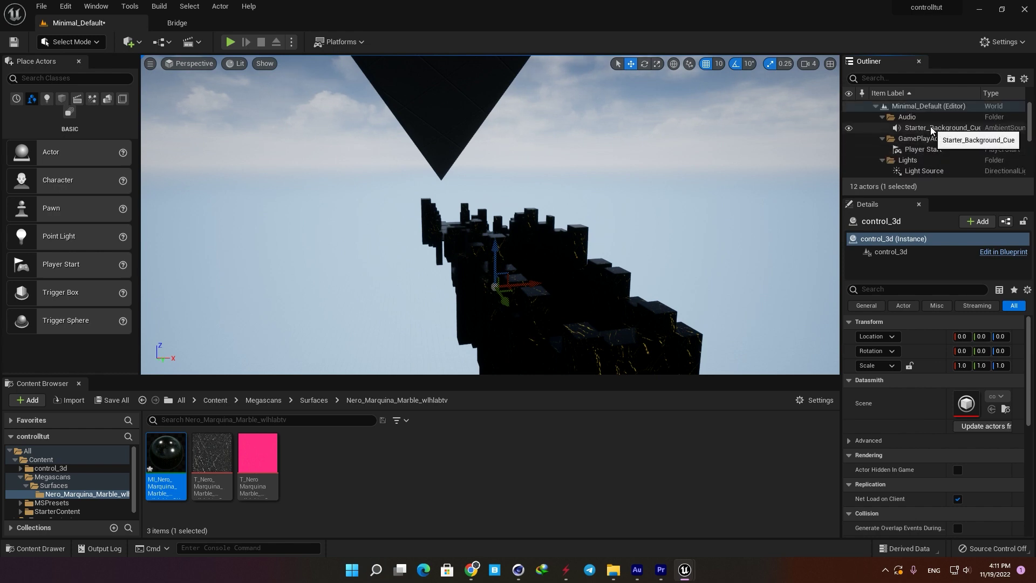
{"action": "key", "text": "Delete"}
{"action": "left_click", "coordinate": [922, 136]}
{"action": "key", "text": "Delete"}
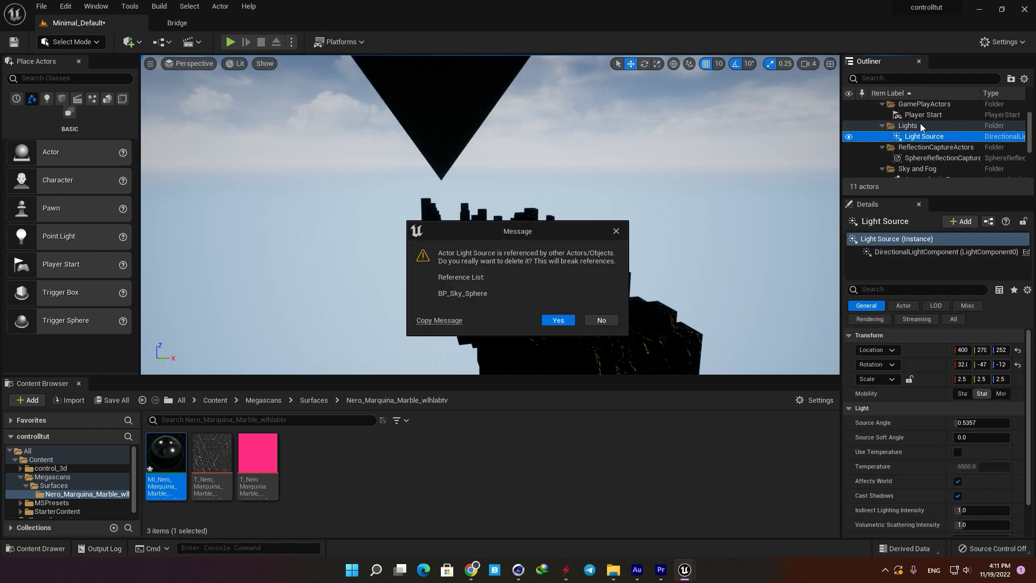
{"action": "left_click", "coordinate": [573, 320]}
Step: Delete the remaining default actors in the Sky and Fog folder
{"action": "scroll", "coordinate": [920, 153], "scroll_direction": "down", "scroll_amount": 1}
{"action": "left_click", "coordinate": [920, 152]}
{"action": "key", "text": "Delete"}
{"action": "left_click", "coordinate": [919, 151]}
{"action": "key", "text": "Delete"}
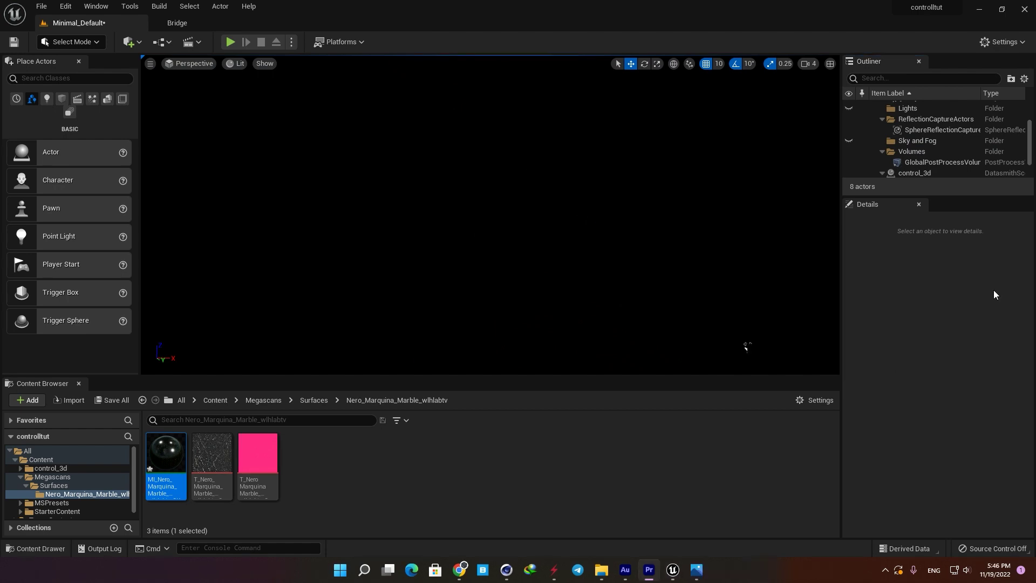
Step: Add a Directional Light to the level near the block structure
{"action": "left_click", "coordinate": [47, 100]}
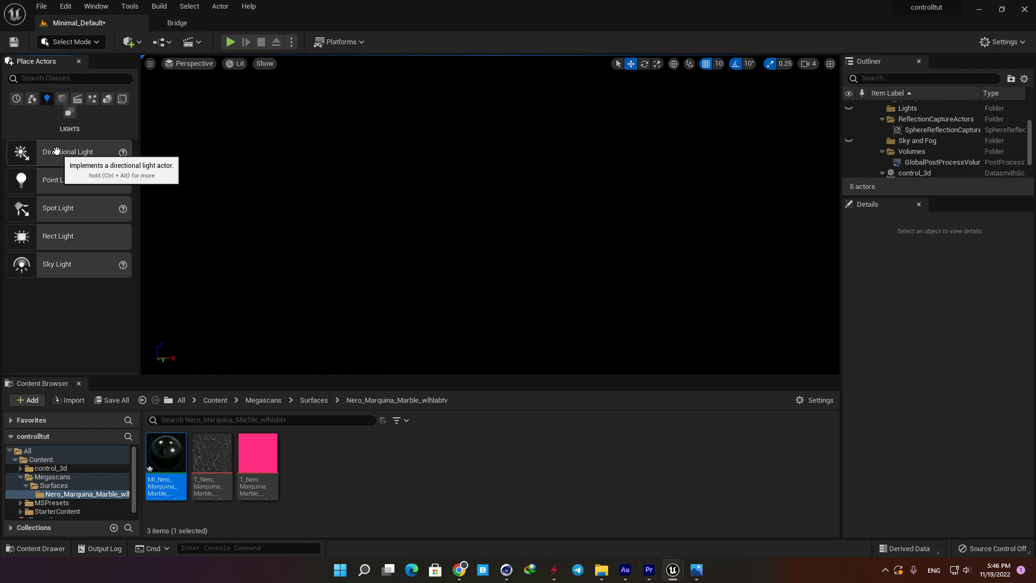
{"action": "left_click_drag", "start_coordinate": [64, 152], "coordinate": [475, 294]}
{"action": "left_click_drag", "start_coordinate": [547, 317], "coordinate": [548, 317]}
{"action": "right_click_drag", "start_coordinate": [488, 266], "coordinate": [528, 286]}
Step: Find the sky actors and add a Sky Atmosphere and a Sky Light to the level
{"action": "left_click", "coordinate": [56, 78]}
{"action": "type", "text": "s"}
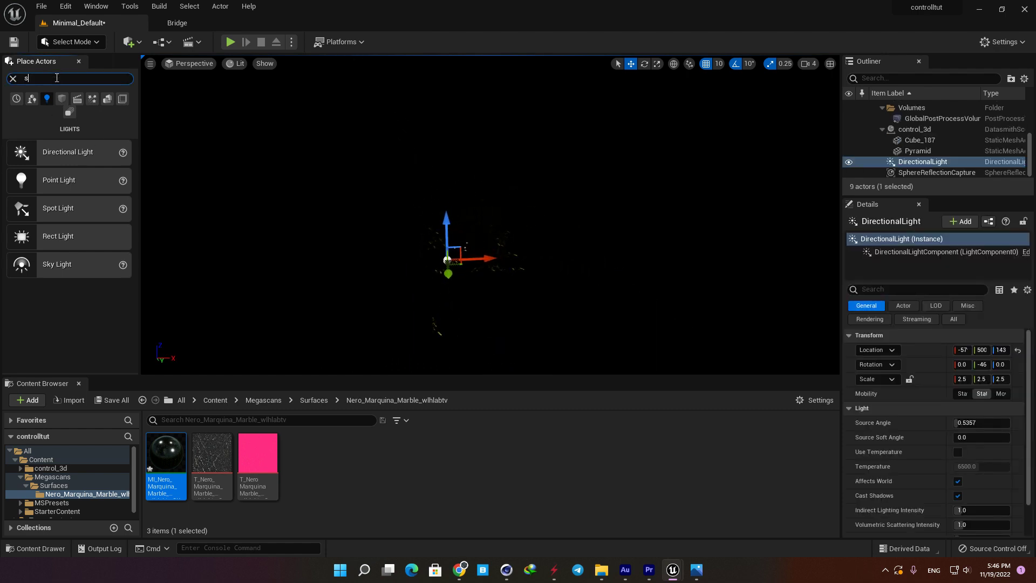
{"action": "type", "text": "kya"}
{"action": "left_click_drag", "start_coordinate": [56, 99], "coordinate": [396, 291]}
{"action": "key", "text": "BackSpace"}
{"action": "type", "text": "sky"}
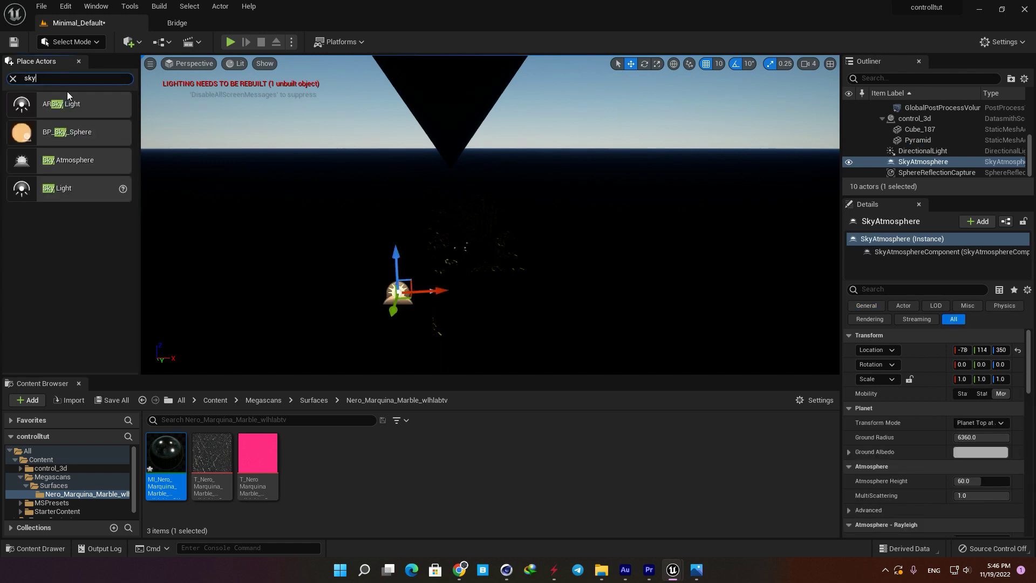
{"action": "left_click_drag", "start_coordinate": [57, 188], "coordinate": [504, 310]}
Step: Find Exponential Height Fog and add it to the level beside the block structure
{"action": "left_click_drag", "start_coordinate": [75, 78], "coordinate": [2, 81]}
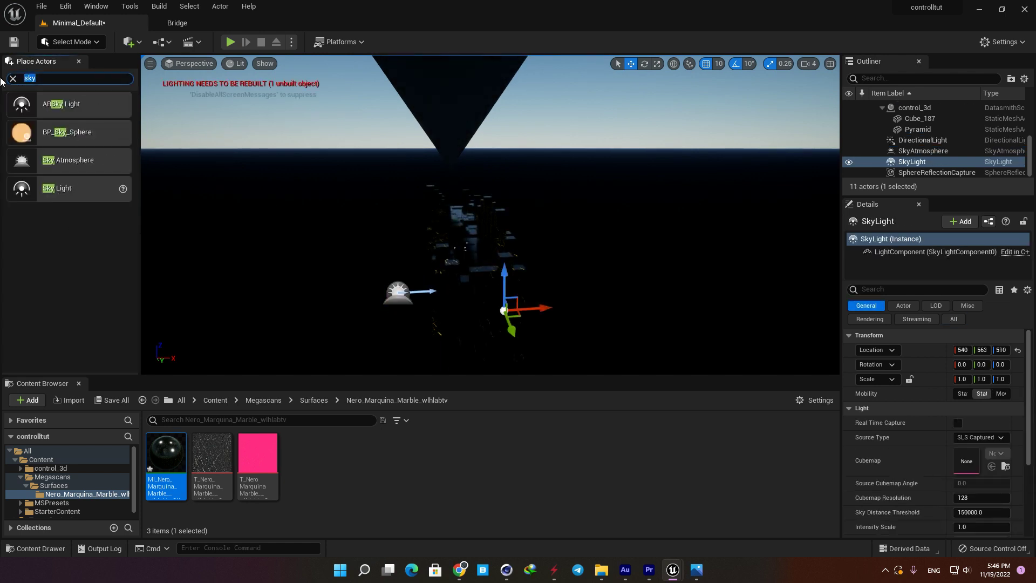
{"action": "type", "text": "expo"}
{"action": "left_click_drag", "start_coordinate": [76, 103], "coordinate": [394, 327]}
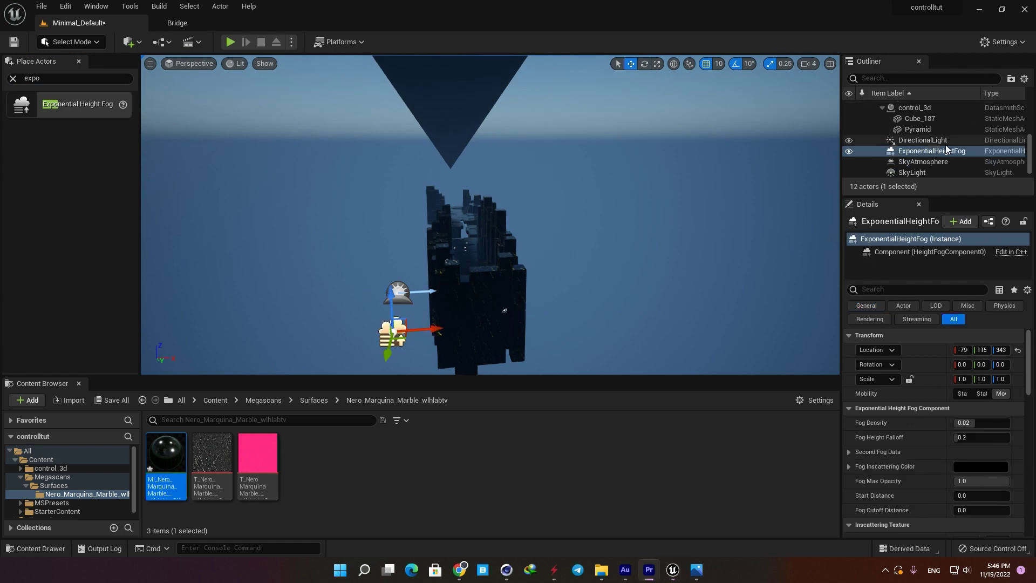
Step: Create an Outliner folder named "lighting" containing the height fog
{"action": "left_click", "coordinate": [1011, 78]}
{"action": "type", "text": "li"}
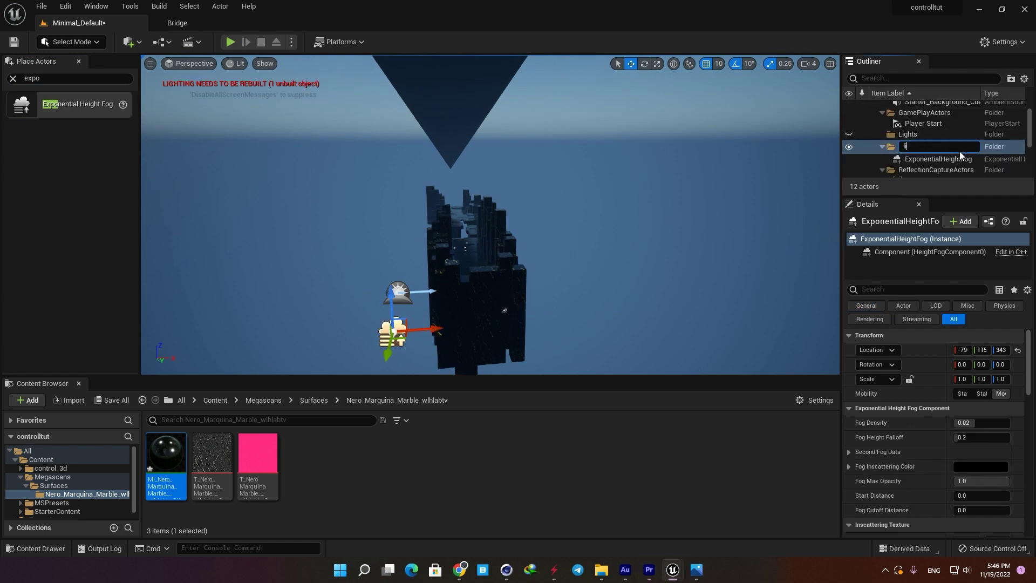
{"action": "type", "text": "ghting"}
{"action": "key", "text": "Return"}
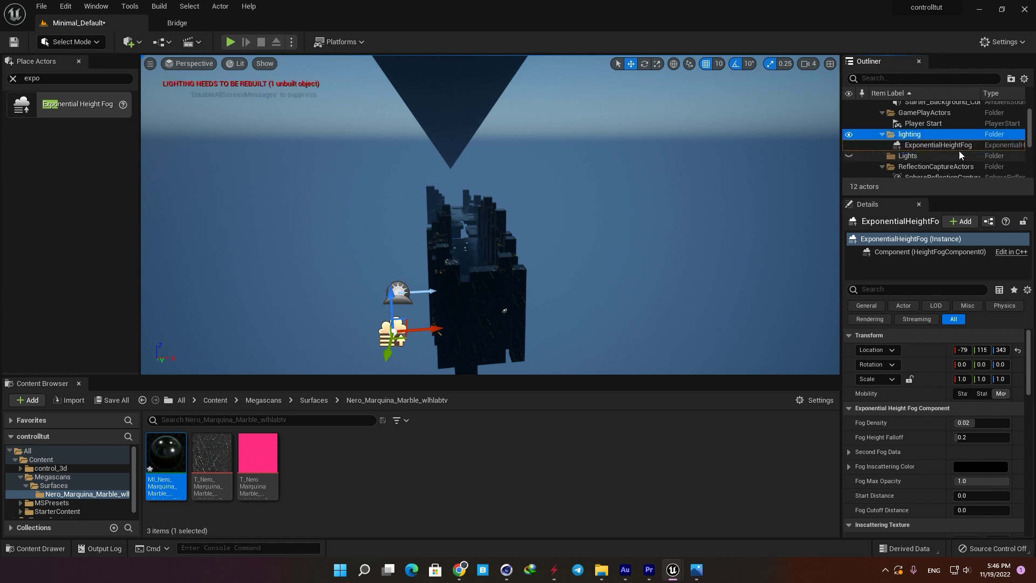
Step: Move the DirectionalLight, SkyAtmosphere and SkyLight actors into the lighting folder
{"action": "scroll", "coordinate": [944, 142], "scroll_direction": "down", "scroll_amount": 3}
{"action": "scroll", "coordinate": [943, 142], "scroll_direction": "down", "scroll_amount": 3}
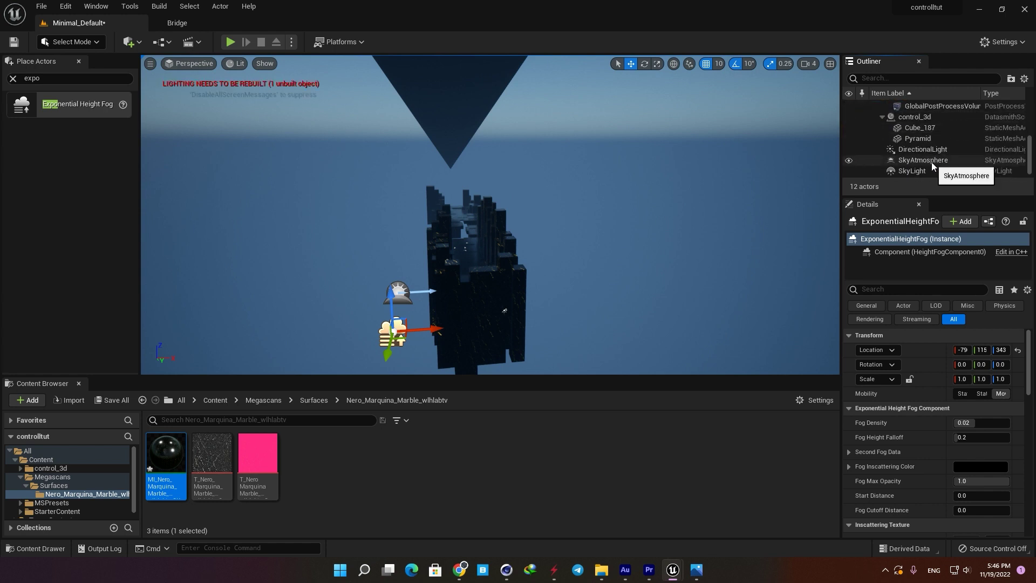
{"action": "left_click", "coordinate": [929, 152]}
{"action": "left_click", "coordinate": [927, 162], "text": "ctrl"}
{"action": "left_click", "coordinate": [924, 172], "text": "ctrl"}
{"action": "mouse_move", "coordinate": [924, 172]}
{"action": "left_mouse_down"}
{"action": "mouse_move", "coordinate": [935, 90]}
{"action": "mouse_move", "coordinate": [921, 159]}
{"action": "mouse_move", "coordinate": [916, 154]}
{"action": "left_mouse_up"}
Step: Delete the old Lights folder from the level's actor hierarchy
{"action": "scroll", "coordinate": [915, 152], "scroll_direction": "down", "scroll_amount": 4}
{"action": "scroll", "coordinate": [916, 151], "scroll_direction": "up", "scroll_amount": 1}
{"action": "left_click", "coordinate": [915, 156]}
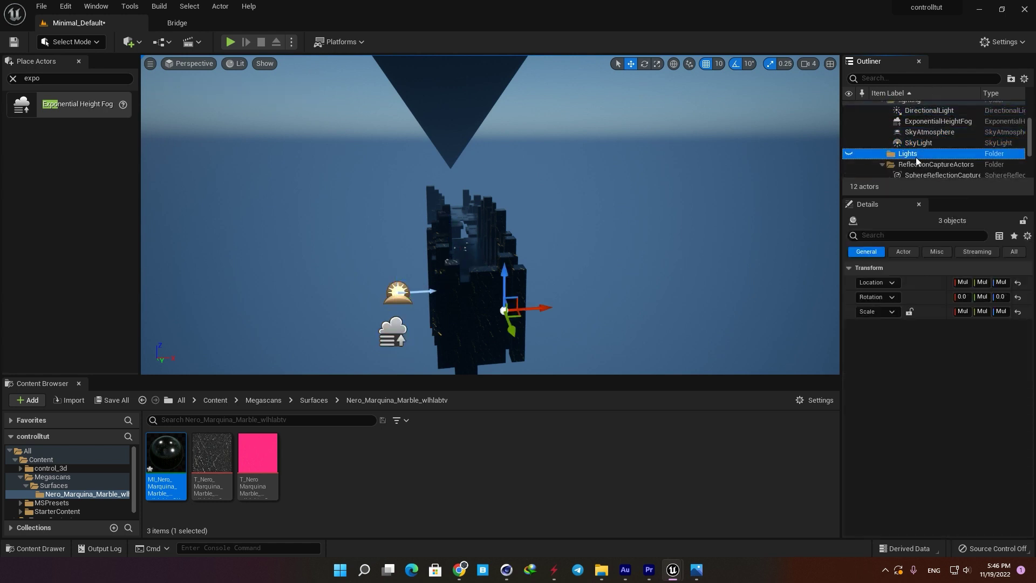
{"action": "key", "text": "Delete"}
{"action": "scroll", "coordinate": [915, 150], "scroll_direction": "up", "scroll_amount": 1}
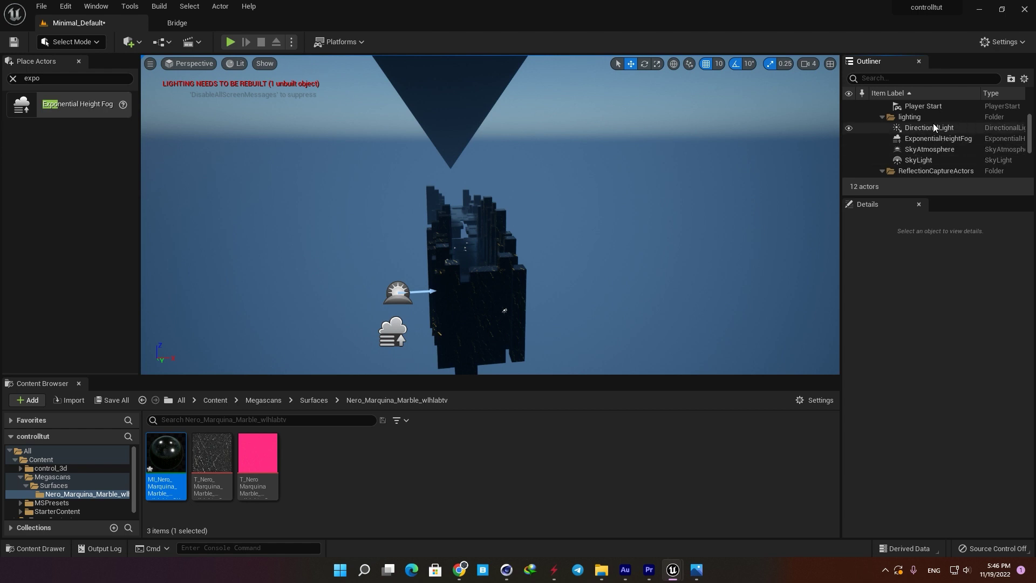
{"action": "left_click", "coordinate": [931, 127]}
{"action": "left_click", "coordinate": [926, 138]}
{"action": "left_click", "coordinate": [923, 150]}
{"action": "key", "text": "Down"}
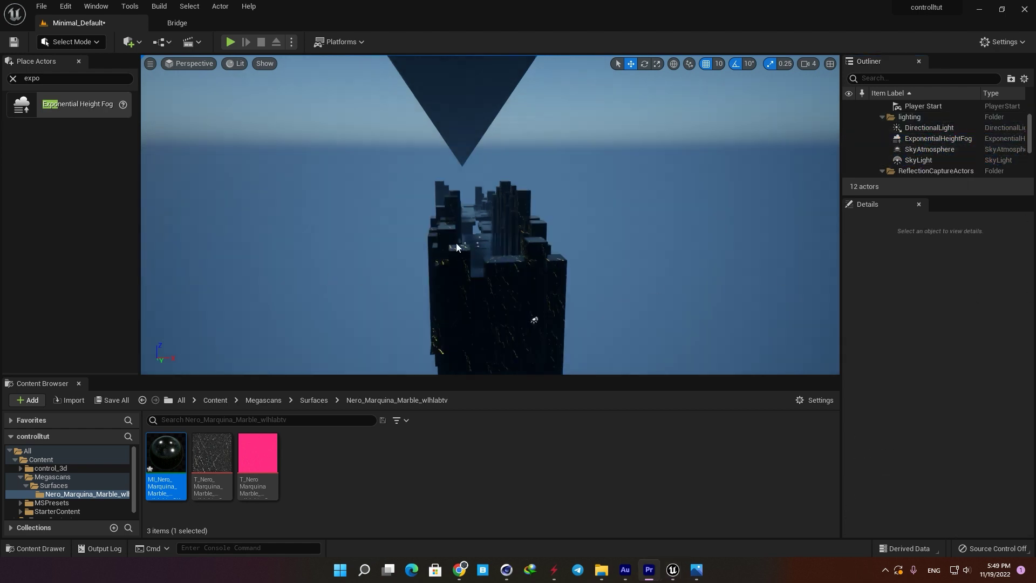
Step: Set the GlobalPostProcessVolume's exposure Min Brightness and Max Brightness to 1.0
{"action": "right_click_drag", "start_coordinate": [456, 248], "coordinate": [475, 292]}
{"action": "key", "text": "w"}
{"action": "key", "text": "s"}
{"action": "scroll", "coordinate": [931, 140], "scroll_direction": "down", "scroll_amount": 3}
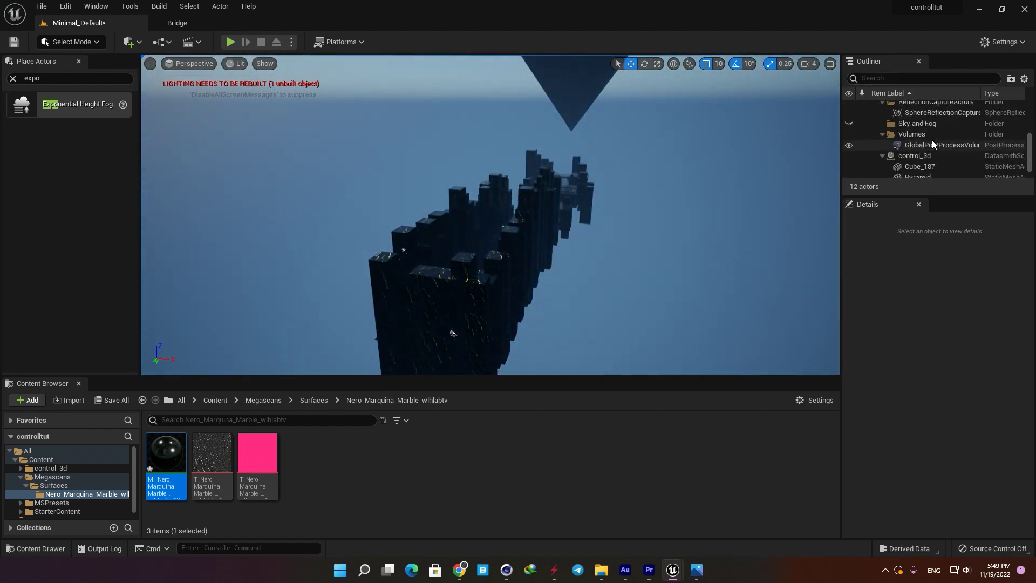
{"action": "left_click", "coordinate": [932, 144]}
{"action": "left_click", "coordinate": [848, 437]}
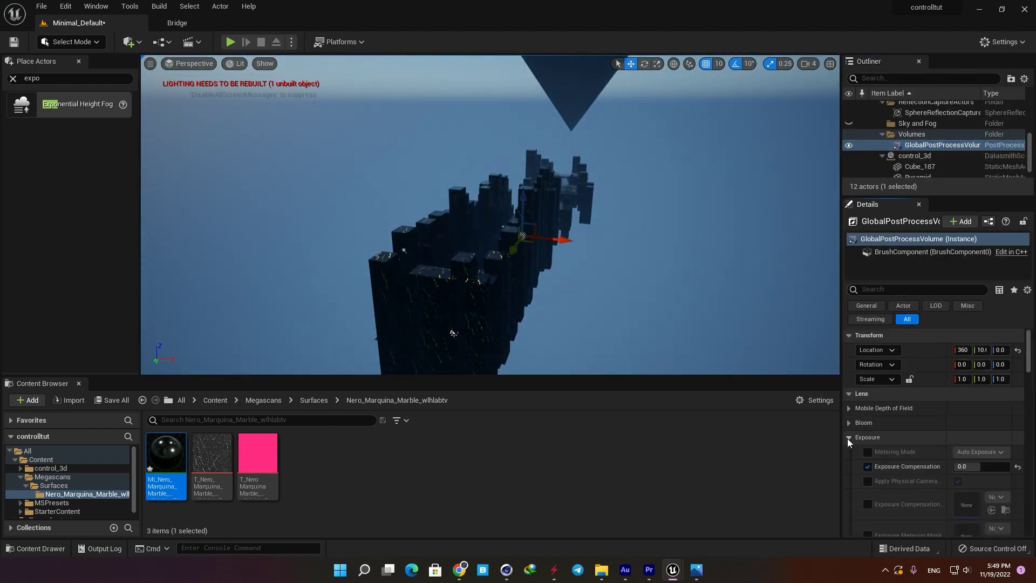
{"action": "scroll", "coordinate": [906, 442], "scroll_direction": "down", "scroll_amount": 4}
{"action": "left_click", "coordinate": [971, 473]}
{"action": "left_click", "coordinate": [970, 486]}
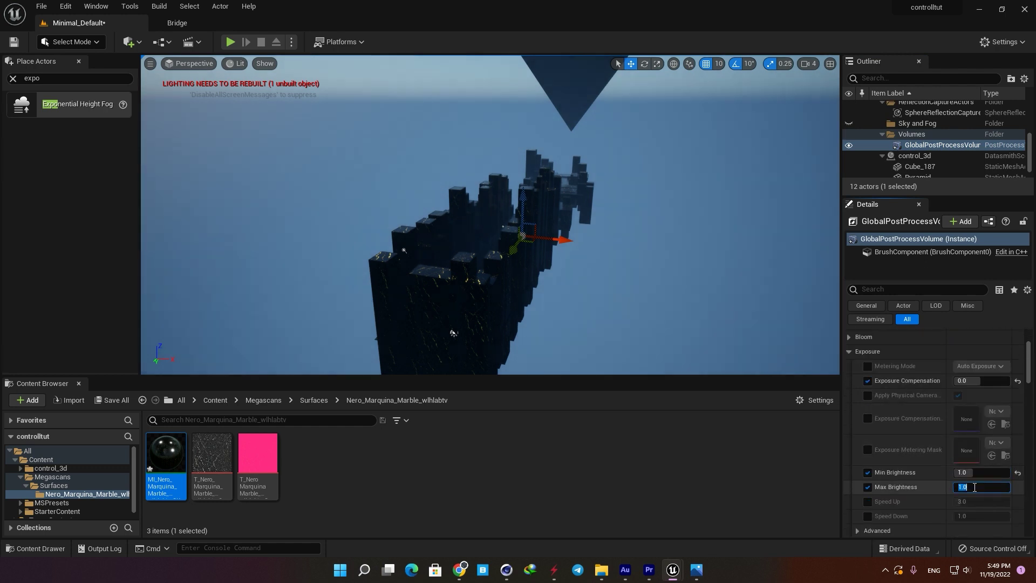
{"action": "type", "text": "1"}
{"action": "key", "text": "Return"}
Step: Desaturate the SkyAtmosphere's Rayleigh Scattering color to pure white
{"action": "scroll", "coordinate": [927, 131], "scroll_direction": "up", "scroll_amount": 2}
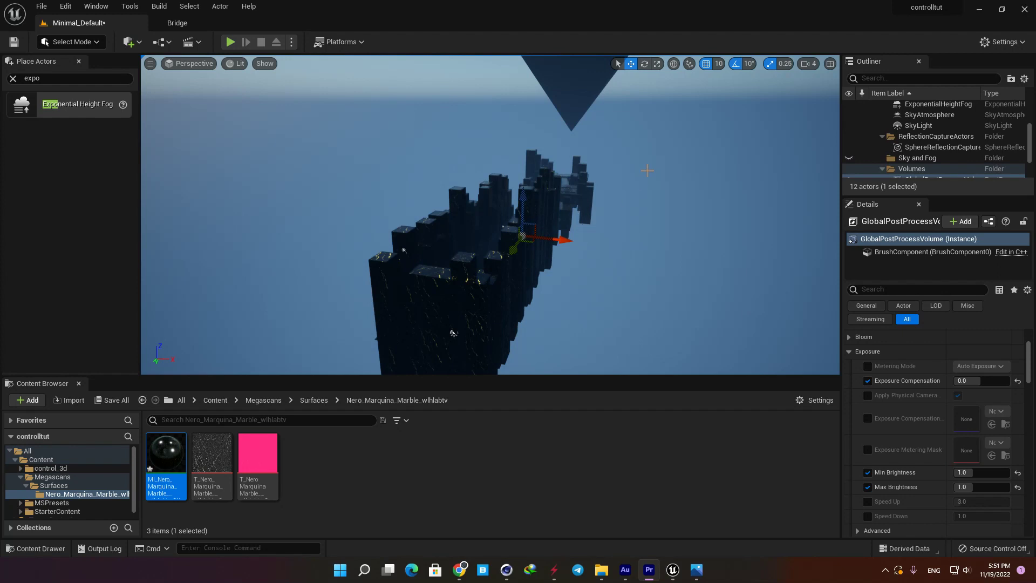
{"action": "left_click", "coordinate": [955, 115]}
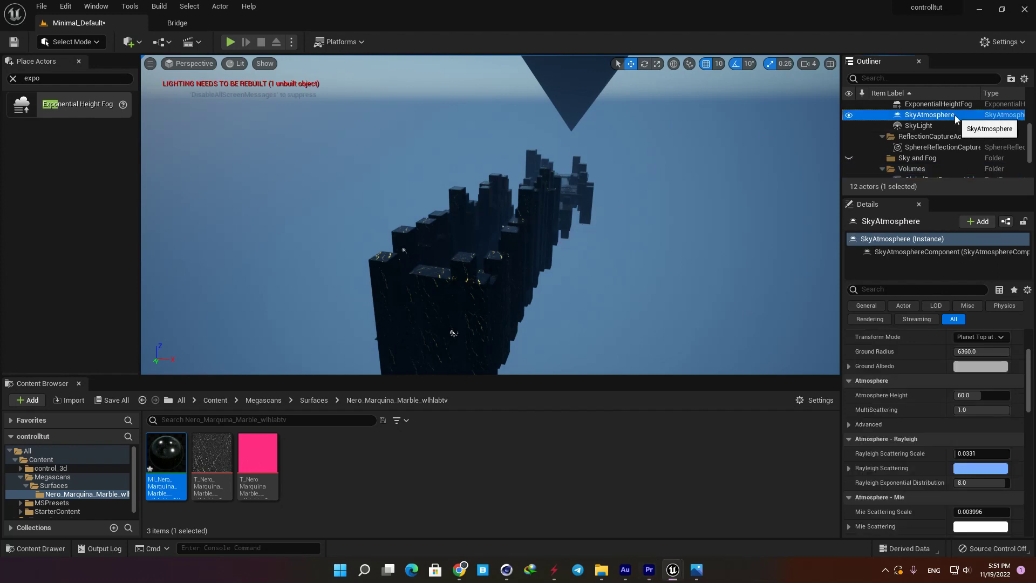
{"action": "left_click", "coordinate": [970, 469]}
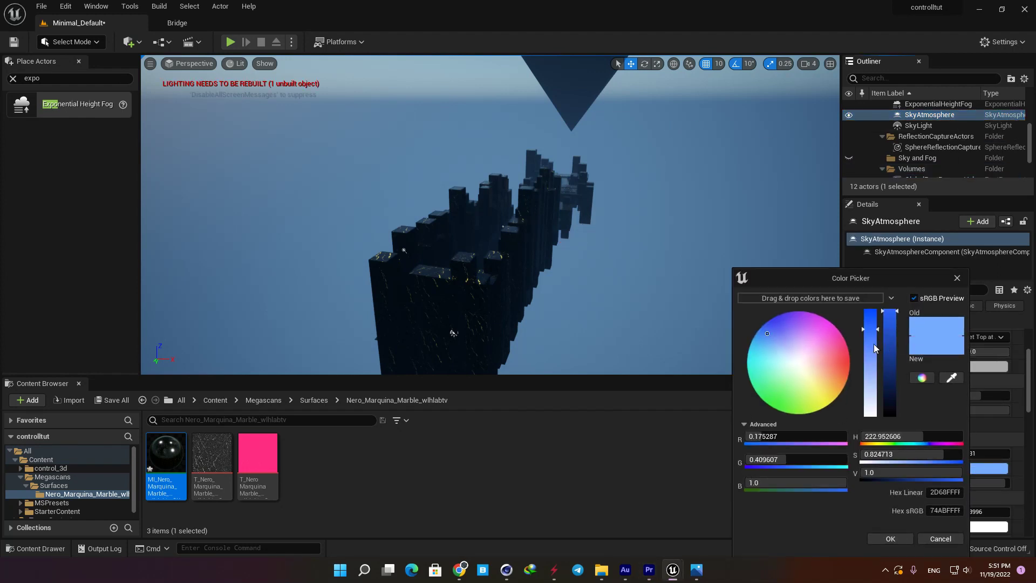
{"action": "left_click_drag", "start_coordinate": [874, 348], "coordinate": [877, 418]}
{"action": "left_click", "coordinate": [890, 538]}
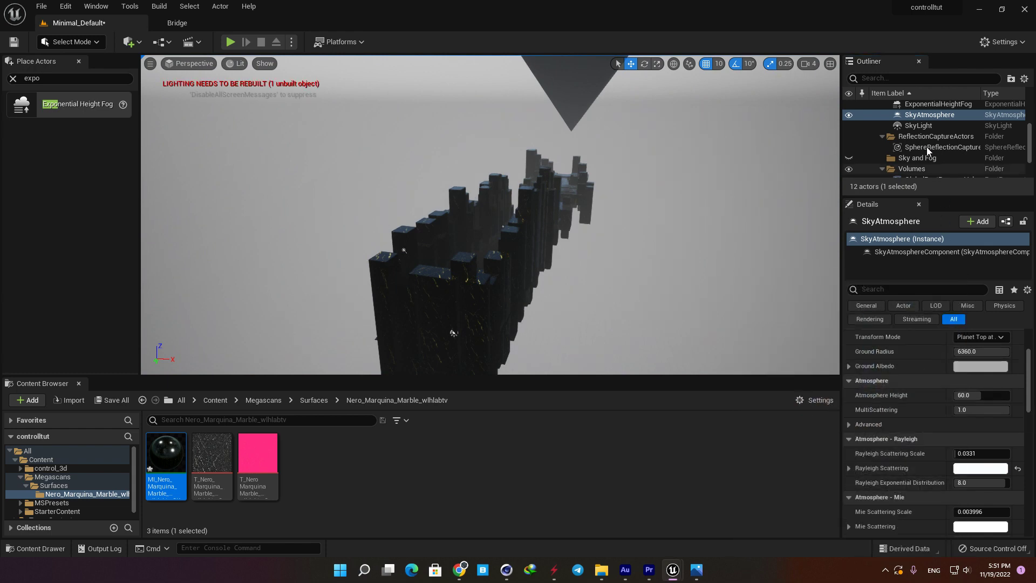
Step: Set the ExponentialHeightFog's Fog Density to 0.1
{"action": "left_click", "coordinate": [938, 105]}
{"action": "scroll", "coordinate": [924, 392], "scroll_direction": "up", "scroll_amount": 2}
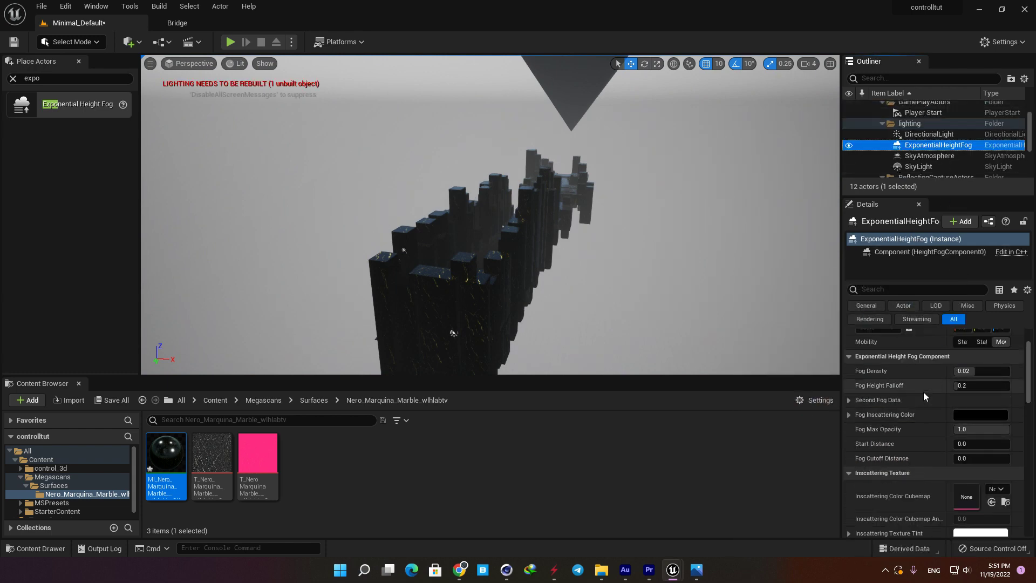
{"action": "left_click", "coordinate": [965, 372]}
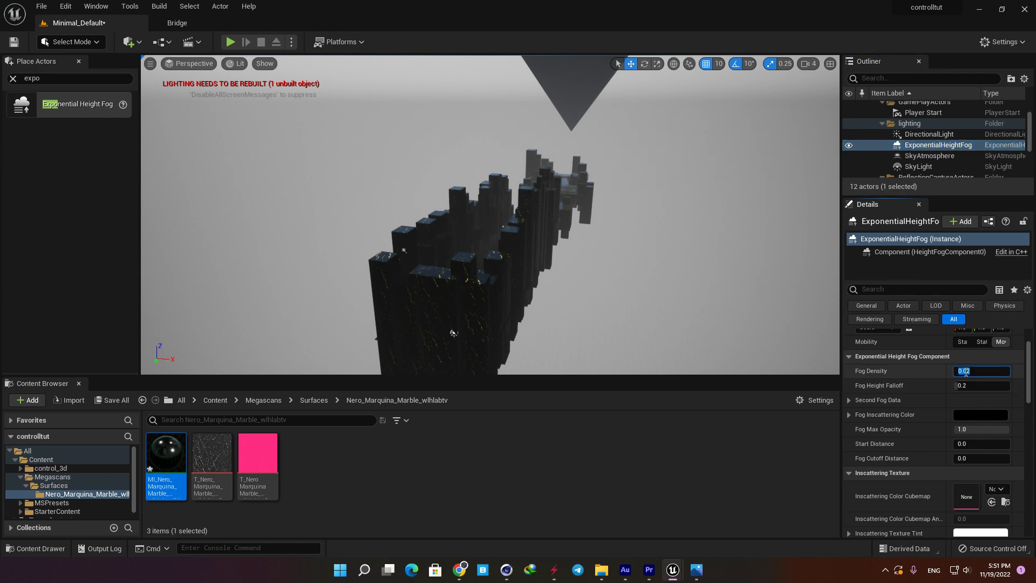
{"action": "type", "text": "0.1"}
{"action": "key", "text": "Return"}
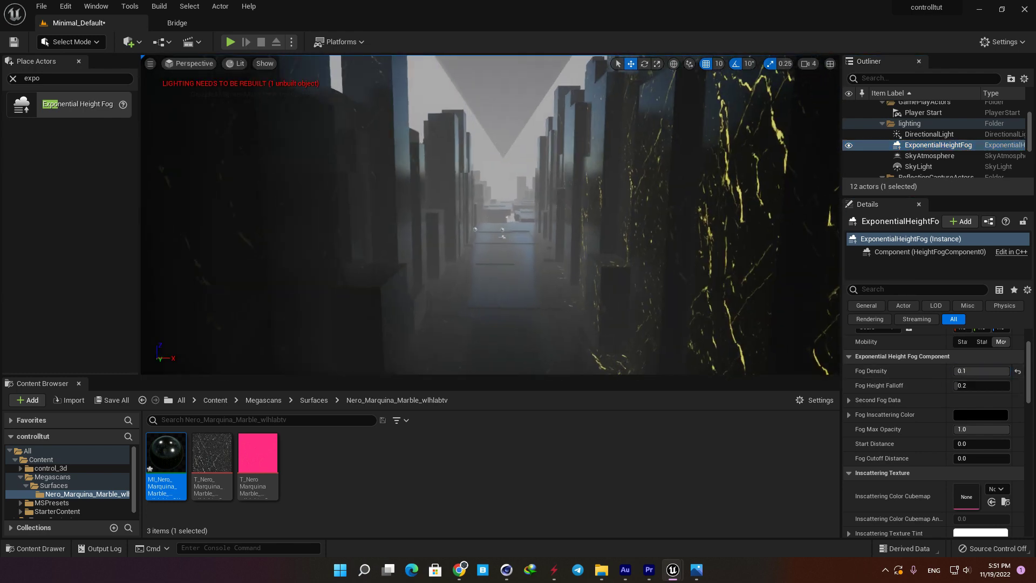
Step: Return the height fog's Fog Density to 0.02
{"action": "right_click_drag", "start_coordinate": [490, 214], "coordinate": [477, 198]}
{"action": "left_click", "coordinate": [968, 371]}
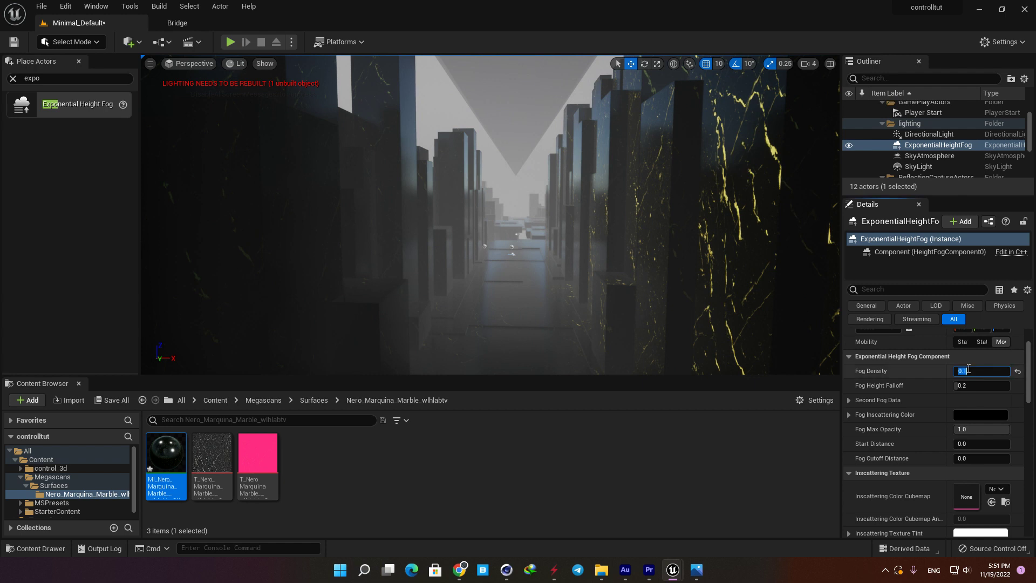
{"action": "type", "text": "0.02"}
{"action": "key", "text": "Return"}
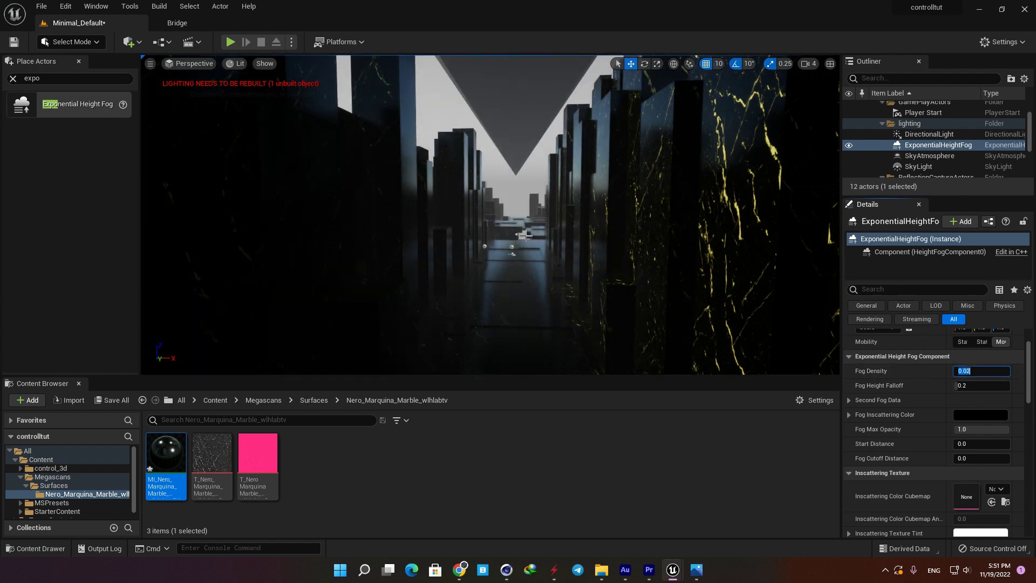
Step: Set the height fog's Fog Inscattering Color to white at full value
{"action": "left_click", "coordinate": [953, 414]}
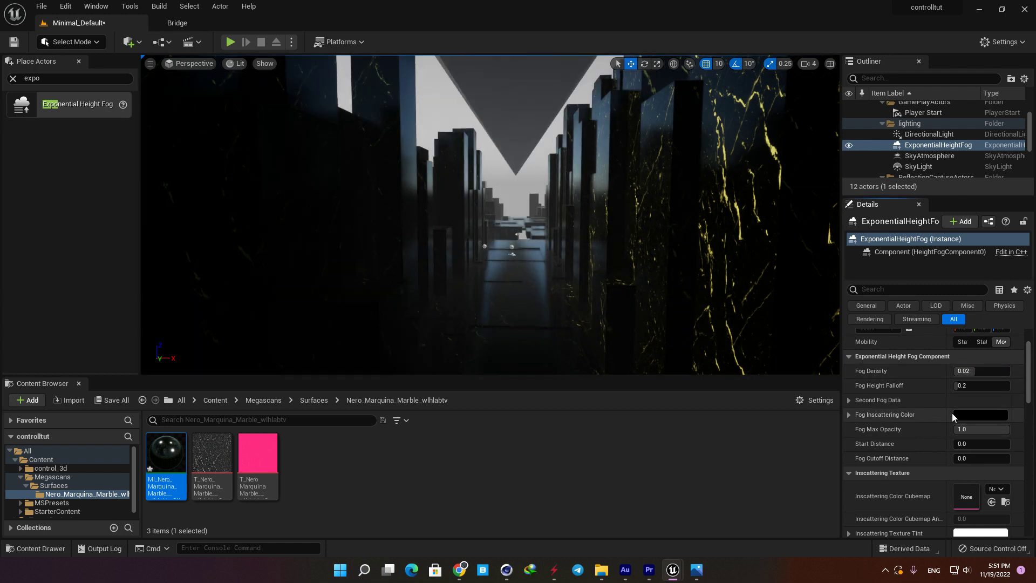
{"action": "left_click_drag", "start_coordinate": [883, 354], "coordinate": [888, 296]}
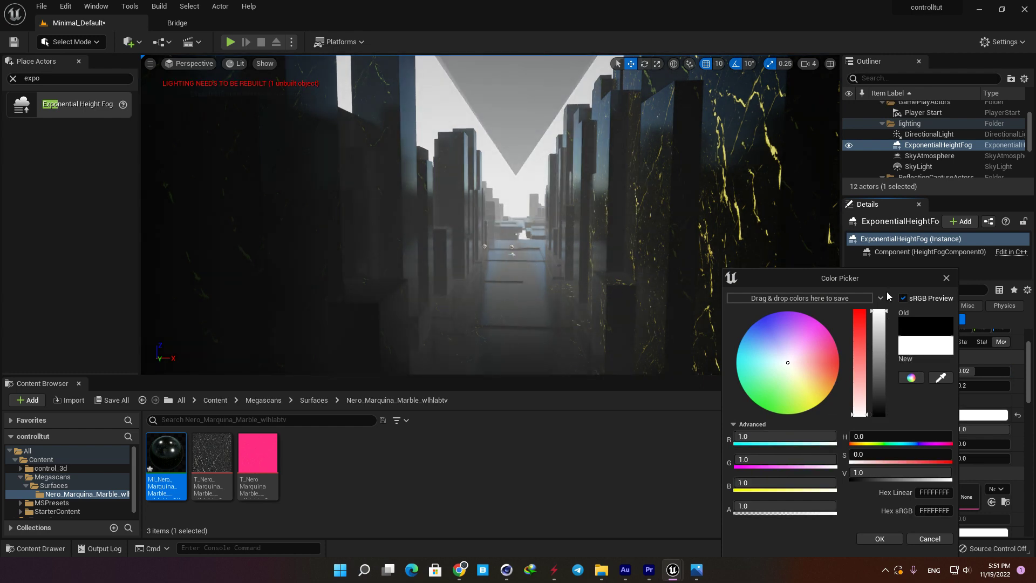
{"action": "left_click", "coordinate": [892, 539]}
Step: Rotate the directional light interactively in the viewport, trying several sun angles over the corridor between the blocks
{"action": "right_click_drag", "start_coordinate": [634, 300], "coordinate": [611, 308]}
{"action": "key", "text": "d"}
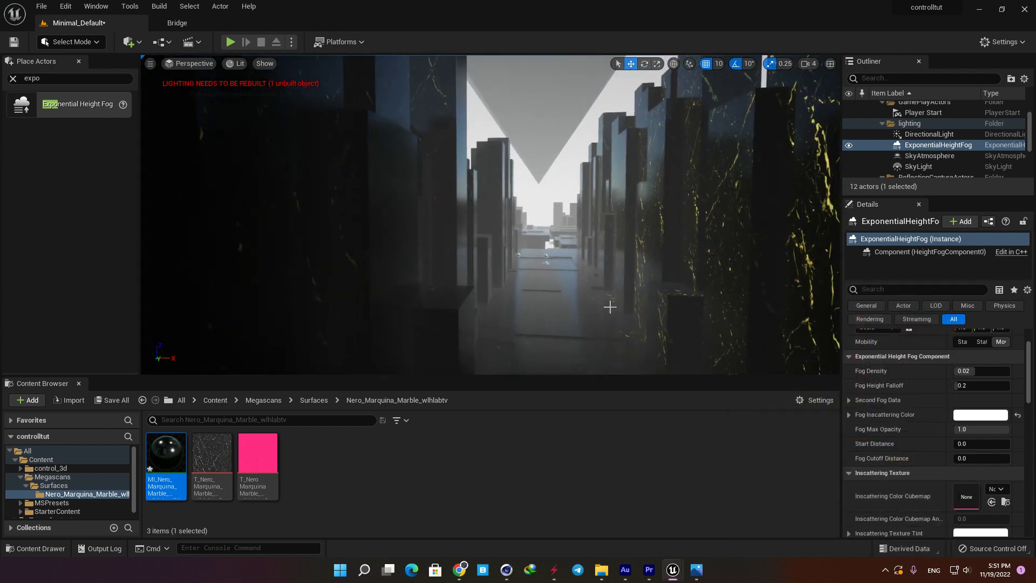
{"action": "key", "text": "ctrl+l"}
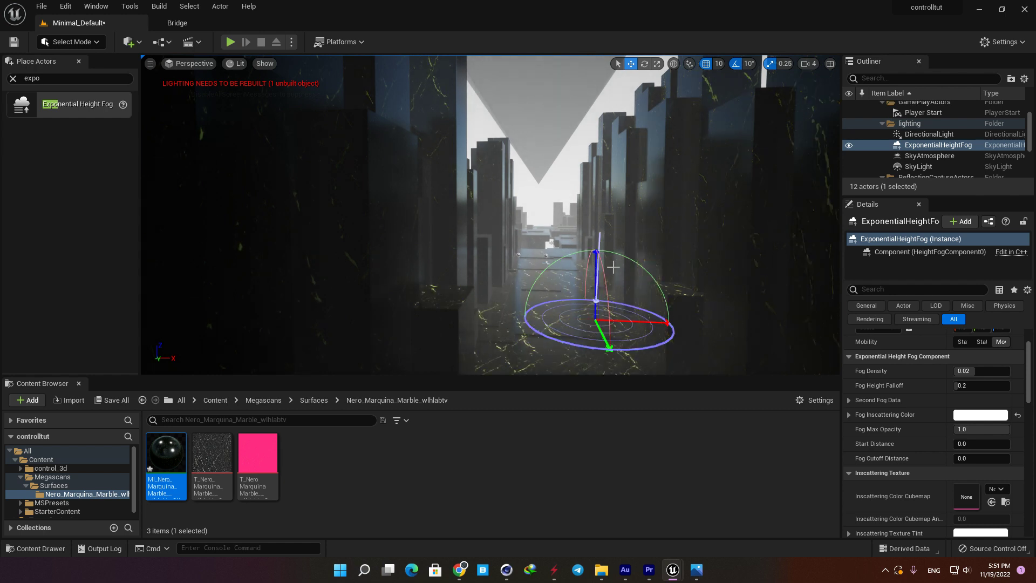
{"action": "key", "text": "ctrl+l"}
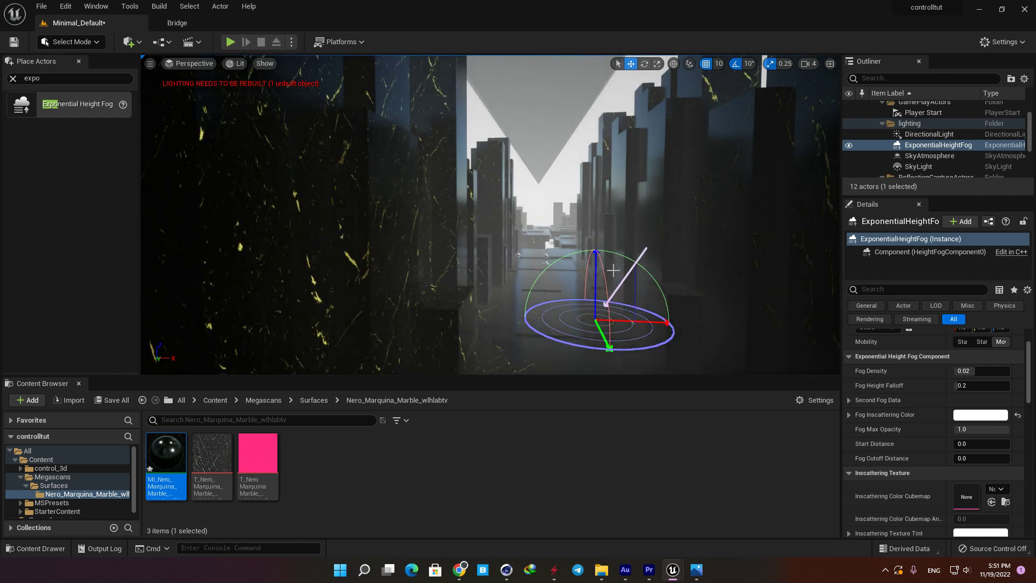
{"action": "key", "text": "ctrl+l"}
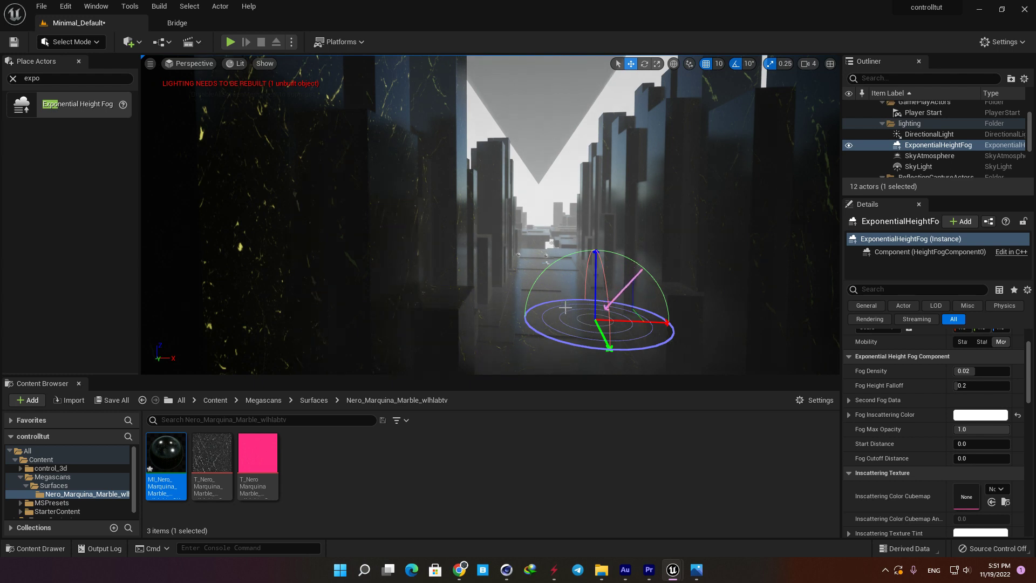
{"action": "key", "text": "ctrl+l"}
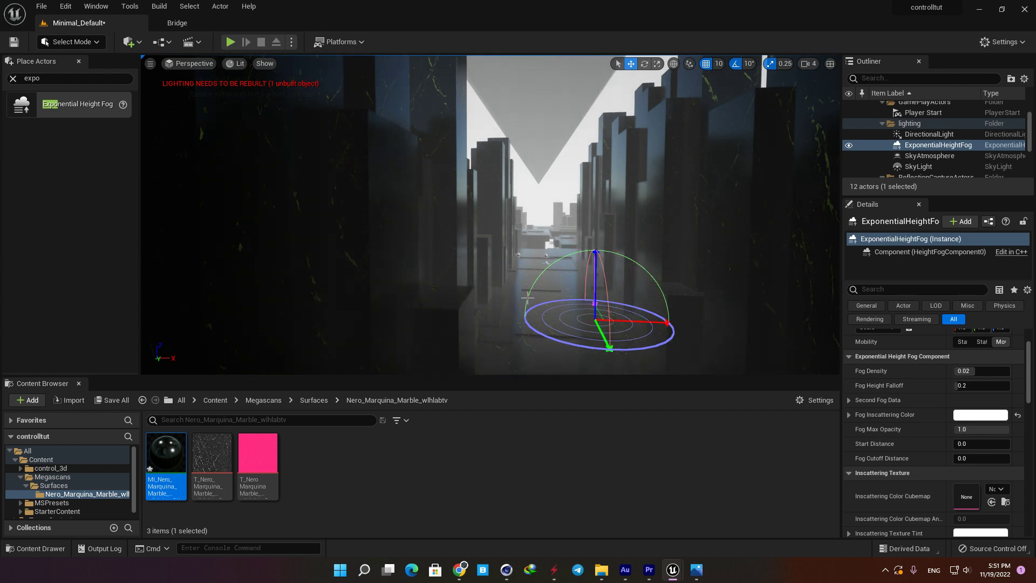
{"action": "right_click_drag", "start_coordinate": [528, 298], "coordinate": [562, 289]}
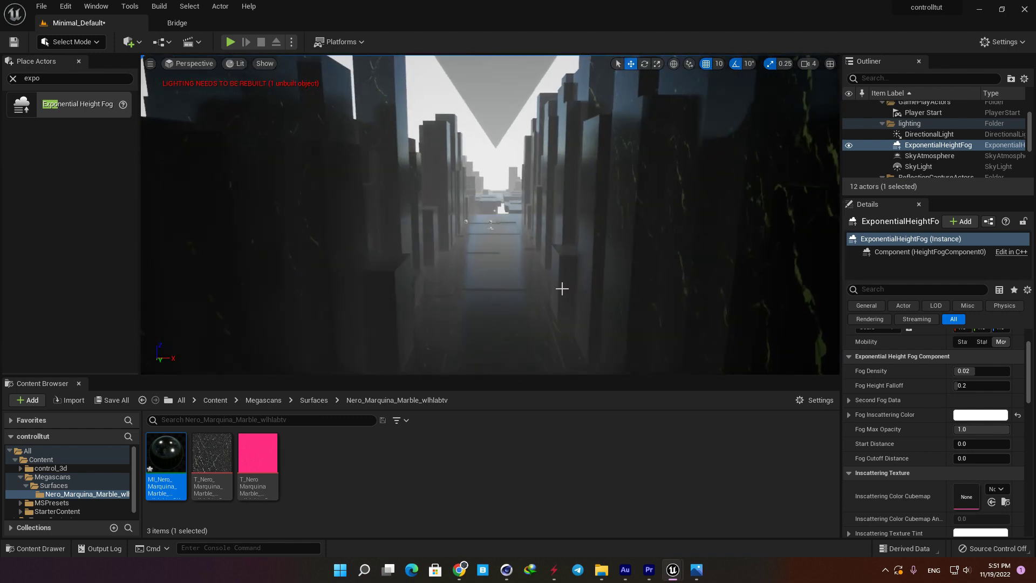
Step: Set the SkyLight's Intensity Scale to 2
{"action": "left_click", "coordinate": [910, 171]}
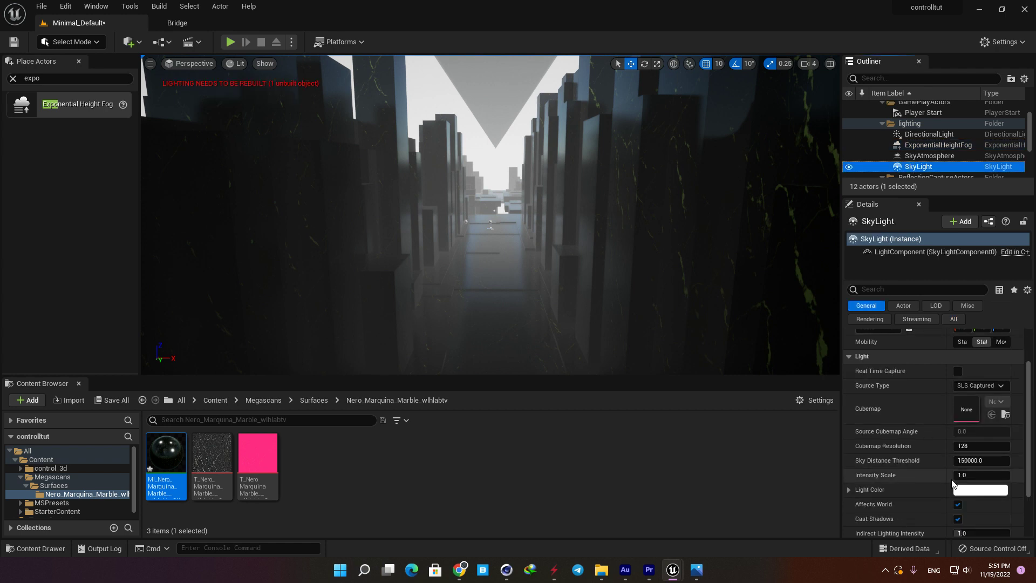
{"action": "left_click", "coordinate": [980, 473]}
{"action": "type", "text": "2"}
{"action": "key", "text": "Return"}
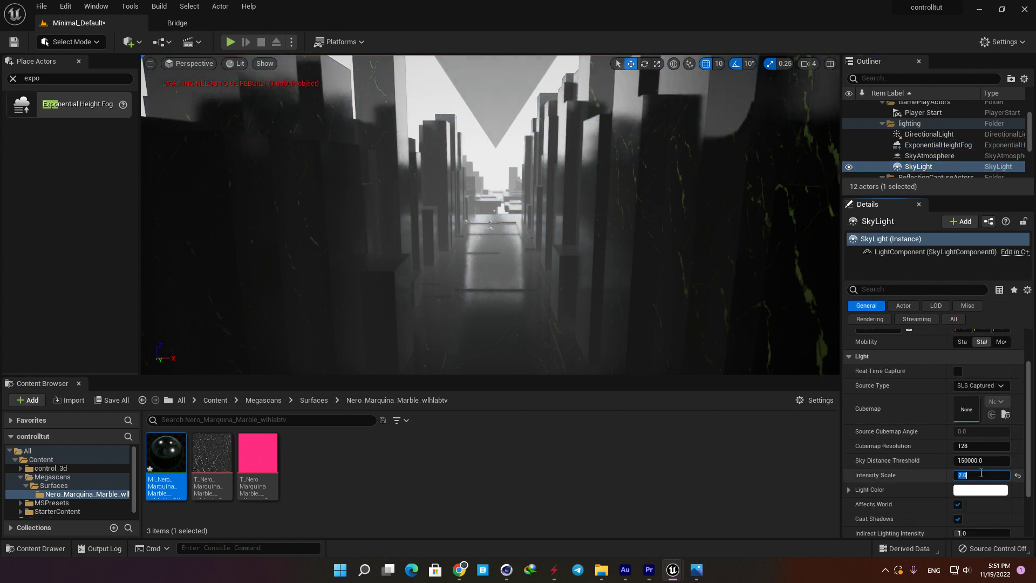
{"action": "mouse_move", "coordinate": [490, 215]}
{"action": "right_mouse_down"}
{"action": "mouse_move", "coordinate": [490, 254]}
{"action": "mouse_move", "coordinate": [490, 227]}
{"action": "mouse_move", "coordinate": [378, 227]}
{"action": "mouse_move", "coordinate": [410, 216]}
{"action": "mouse_move", "coordinate": [303, 227]}
{"action": "mouse_move", "coordinate": [302, 210]}
{"action": "mouse_move", "coordinate": [507, 222]}
{"action": "mouse_move", "coordinate": [490, 216]}
{"action": "right_mouse_up"}
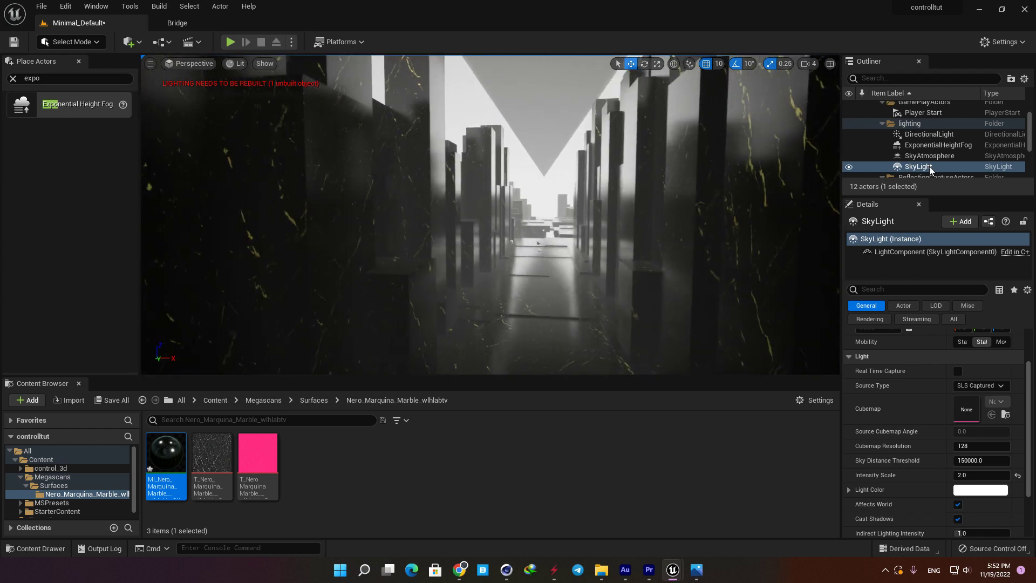
Step: Enable the Standard Bloom method on the GlobalPostProcessVolume and raise the Bloom Intensity to about 3.5
{"action": "scroll", "coordinate": [942, 162], "scroll_direction": "up", "scroll_amount": 3}
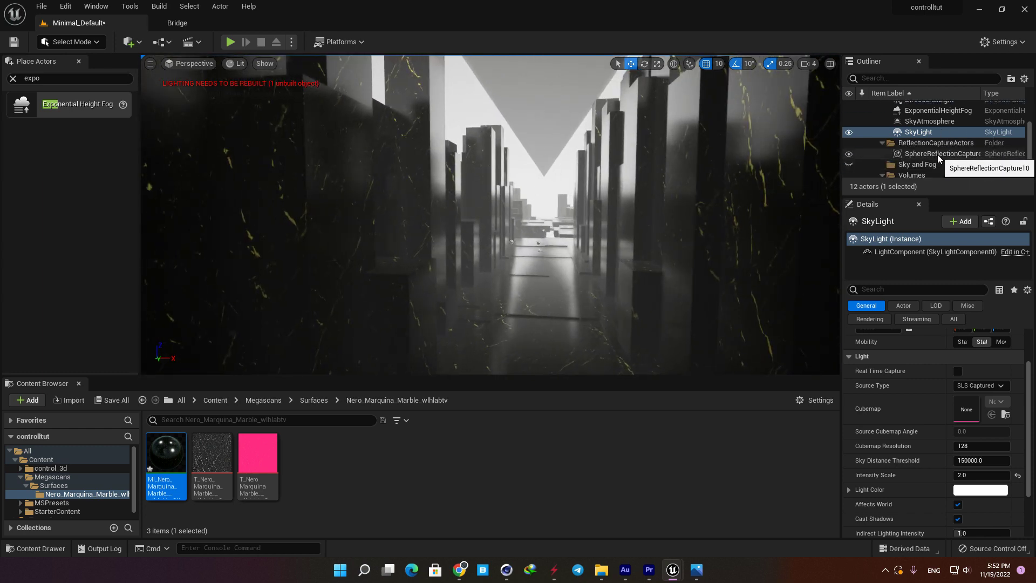
{"action": "scroll", "coordinate": [941, 135], "scroll_direction": "down", "scroll_amount": 4}
{"action": "left_click", "coordinate": [939, 153]}
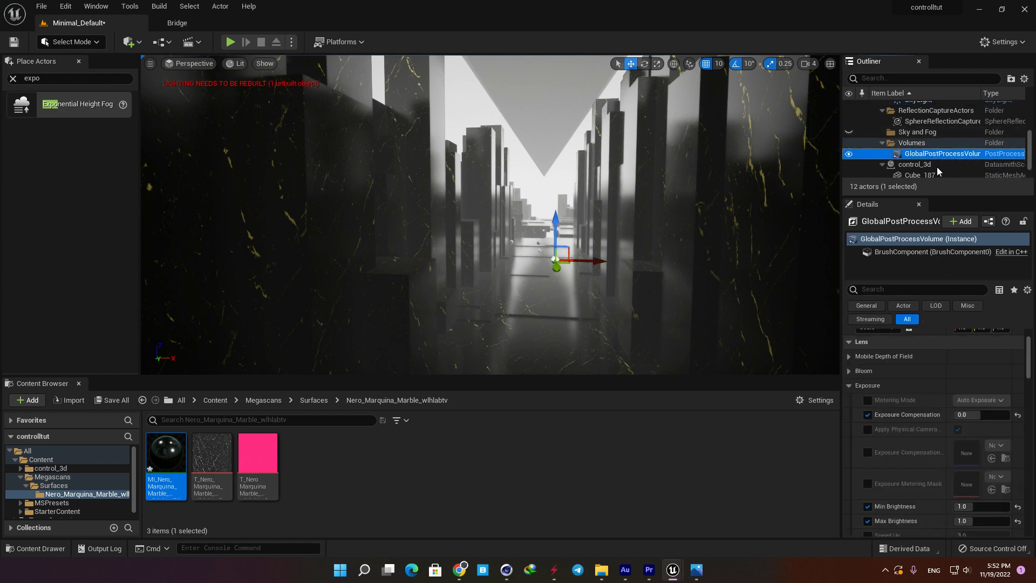
{"action": "left_click", "coordinate": [851, 369]}
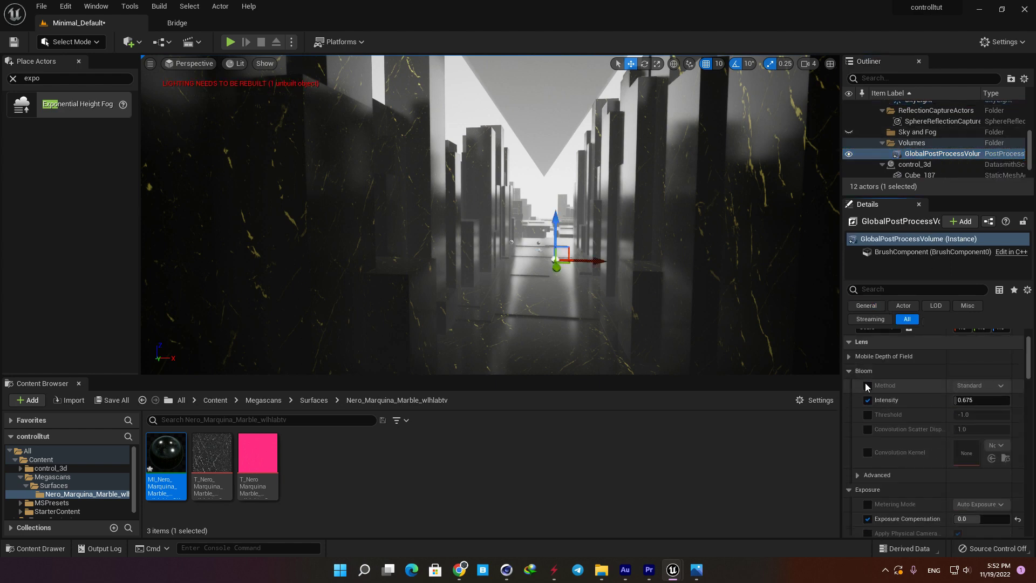
{"action": "left_click_drag", "start_coordinate": [966, 398], "coordinate": [1009, 399]}
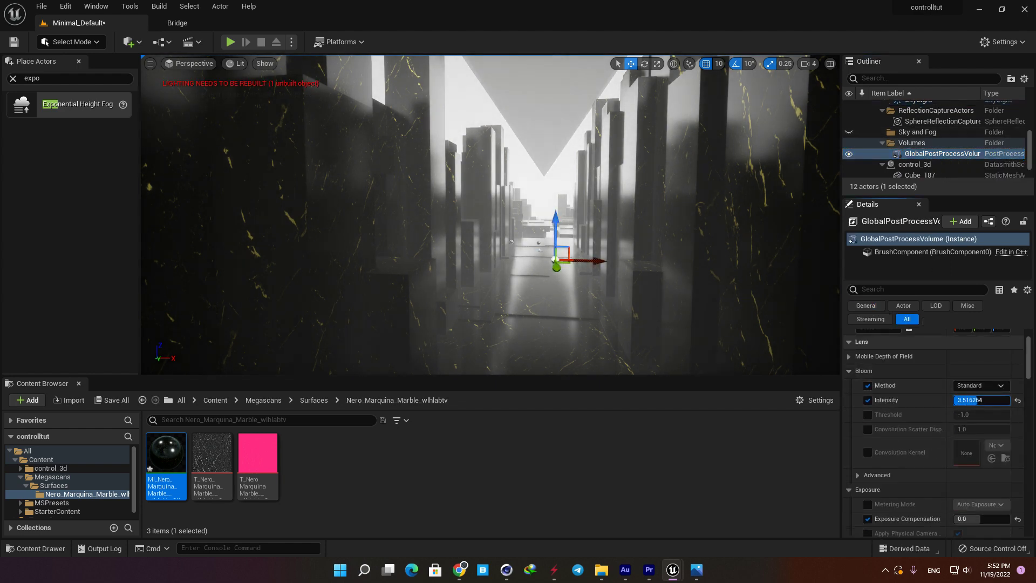
{"action": "key", "text": "e"}
{"action": "mouse_move", "coordinate": [625, 292]}
{"action": "right_mouse_down"}
{"action": "mouse_move", "coordinate": [625, 273]}
{"action": "mouse_move", "coordinate": [625, 304]}
{"action": "mouse_move", "coordinate": [623, 276]}
{"action": "right_mouse_up"}
{"action": "key", "text": "w"}
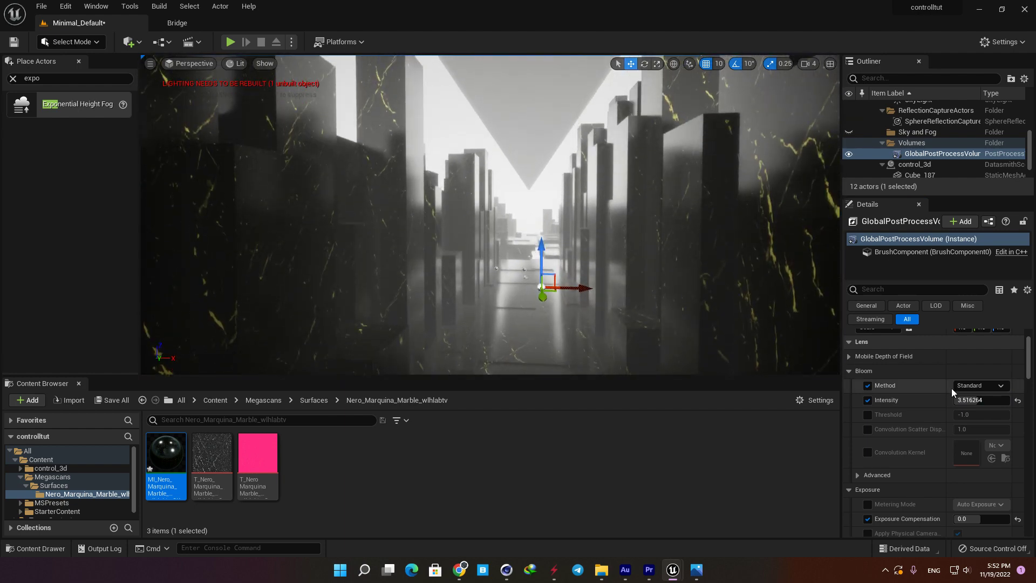
Step: Enable the post process volume's Chromatic Aberration Intensity and set it to 0.5
{"action": "scroll", "coordinate": [913, 464], "scroll_direction": "down", "scroll_amount": 10}
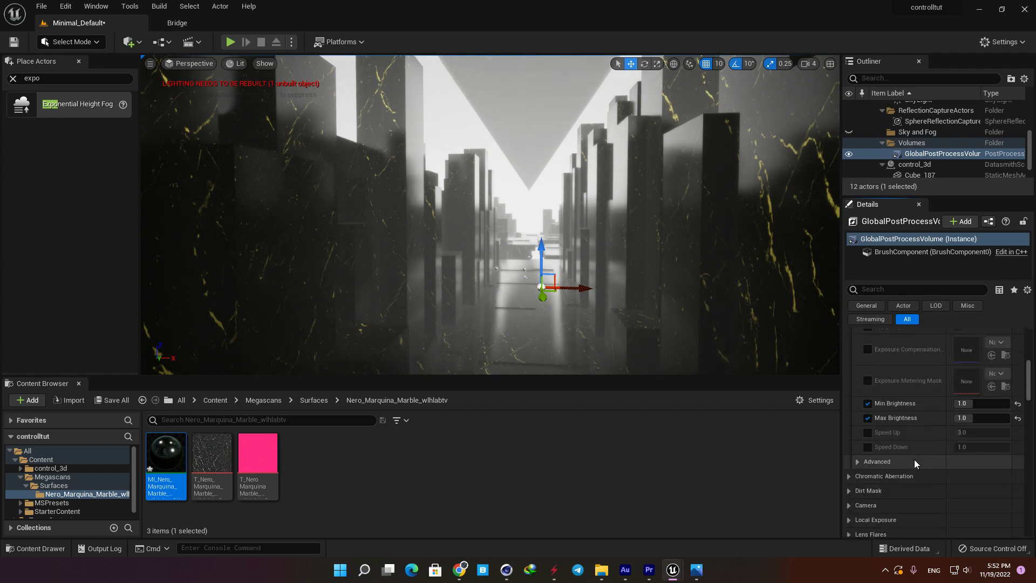
{"action": "left_click", "coordinate": [848, 476]}
{"action": "scroll", "coordinate": [893, 481], "scroll_direction": "down", "scroll_amount": 1}
{"action": "left_click", "coordinate": [868, 457]}
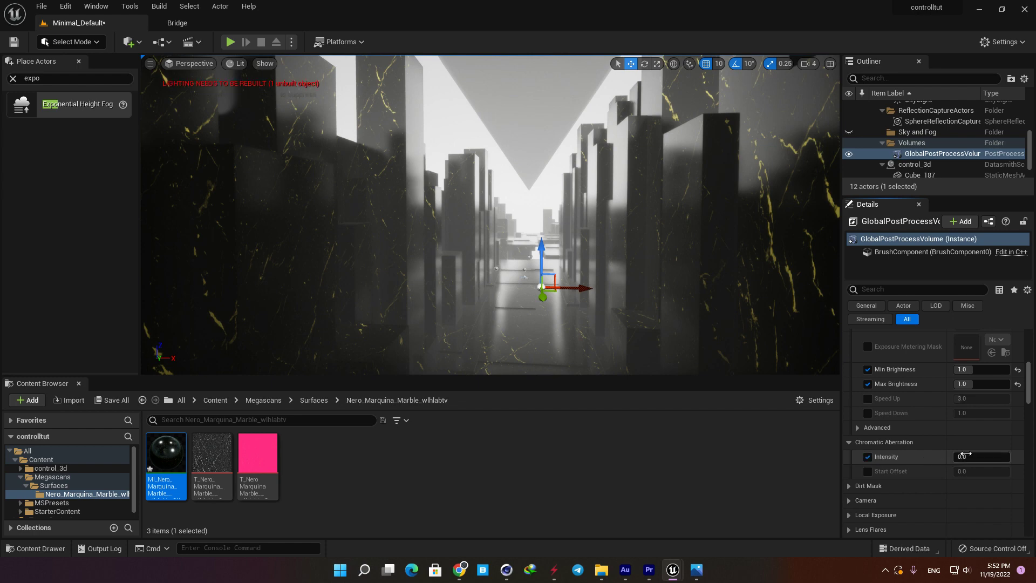
{"action": "left_click", "coordinate": [967, 457]}
{"action": "type", "text": "0.5"}
{"action": "key", "text": "Return"}
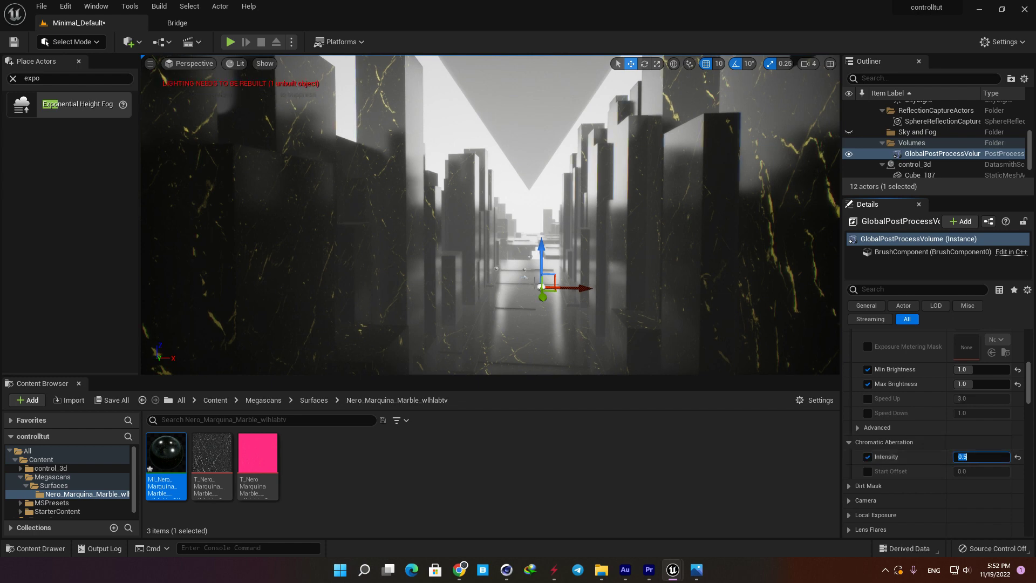
{"action": "mouse_move", "coordinate": [535, 284]}
{"action": "left_mouse_down", "text": "alt"}
{"action": "mouse_move", "coordinate": [534, 259]}
{"action": "mouse_move", "coordinate": [535, 290]}
{"action": "left_mouse_up", "text": "alt"}
{"action": "right_click_drag", "start_coordinate": [547, 312], "coordinate": [550, 326]}
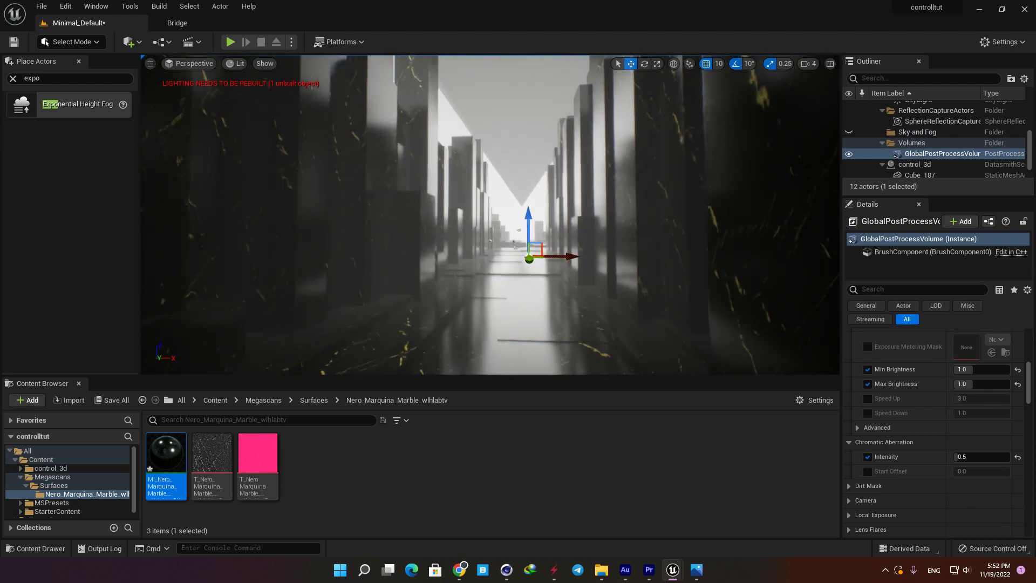
Step: Set the post process volume's Vignette Intensity under Image Effects to 1
{"action": "scroll", "coordinate": [888, 474], "scroll_direction": "down", "scroll_amount": 4}
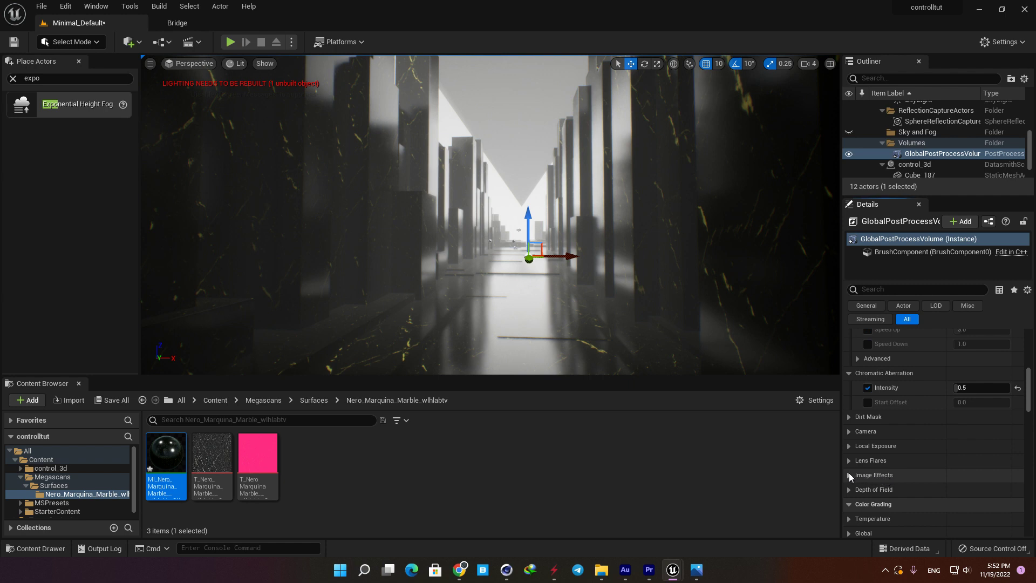
{"action": "left_click", "coordinate": [850, 475]}
{"action": "left_click", "coordinate": [981, 489]}
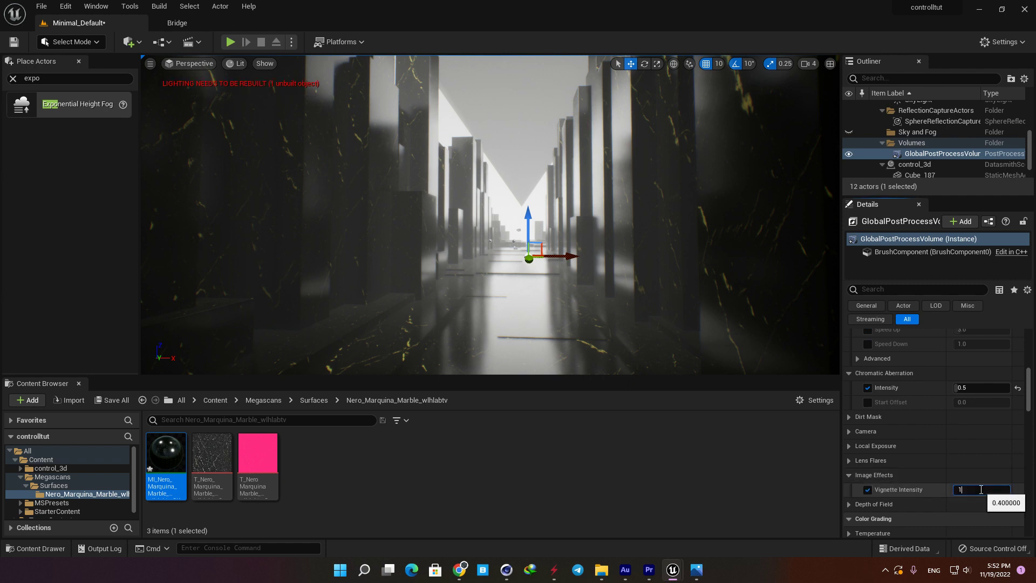
{"action": "type", "text": "1"}
{"action": "key", "text": "Return"}
Step: Enable the Tint override in the volume's colour grading Temperature settings and lower it to -0.15
{"action": "scroll", "coordinate": [890, 503], "scroll_direction": "down", "scroll_amount": 2}
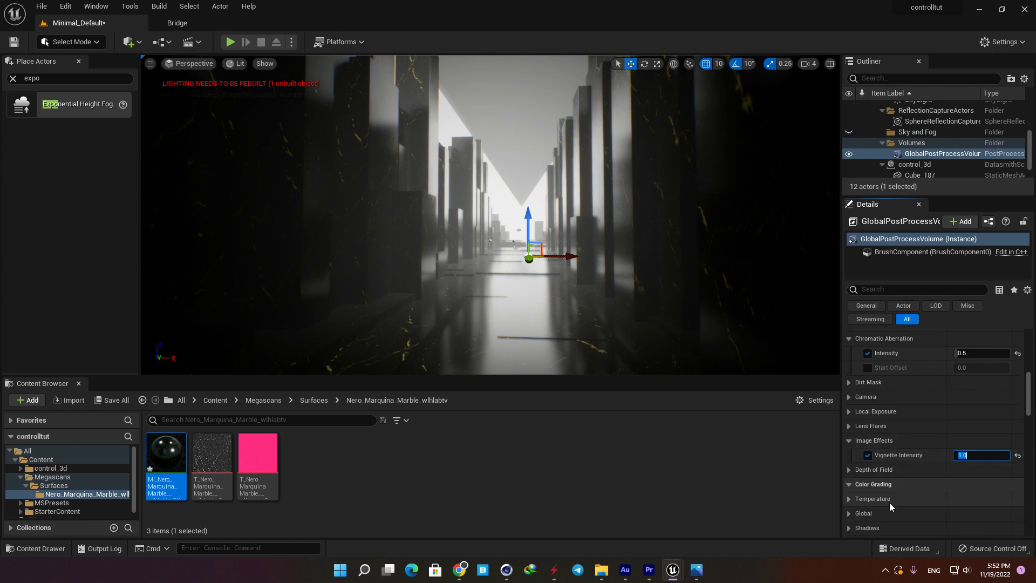
{"action": "left_click", "coordinate": [863, 499]}
{"action": "scroll", "coordinate": [895, 501], "scroll_direction": "down", "scroll_amount": 3}
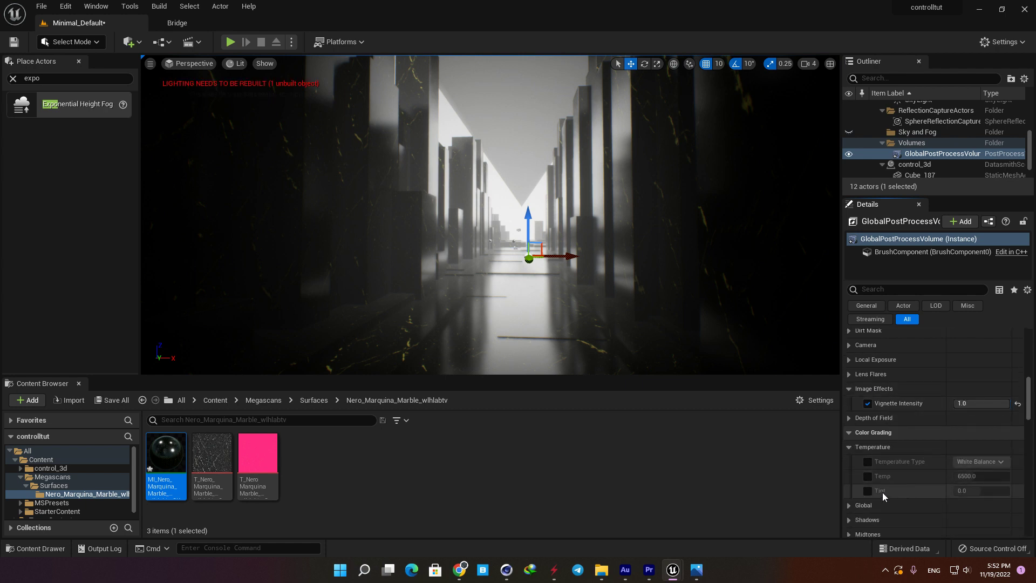
Step: Enable the Global Contrast override in Color Grading and set its overall value to 1.3
{"action": "left_click", "coordinate": [856, 506]}
{"action": "scroll", "coordinate": [907, 508], "scroll_direction": "down", "scroll_amount": 2}
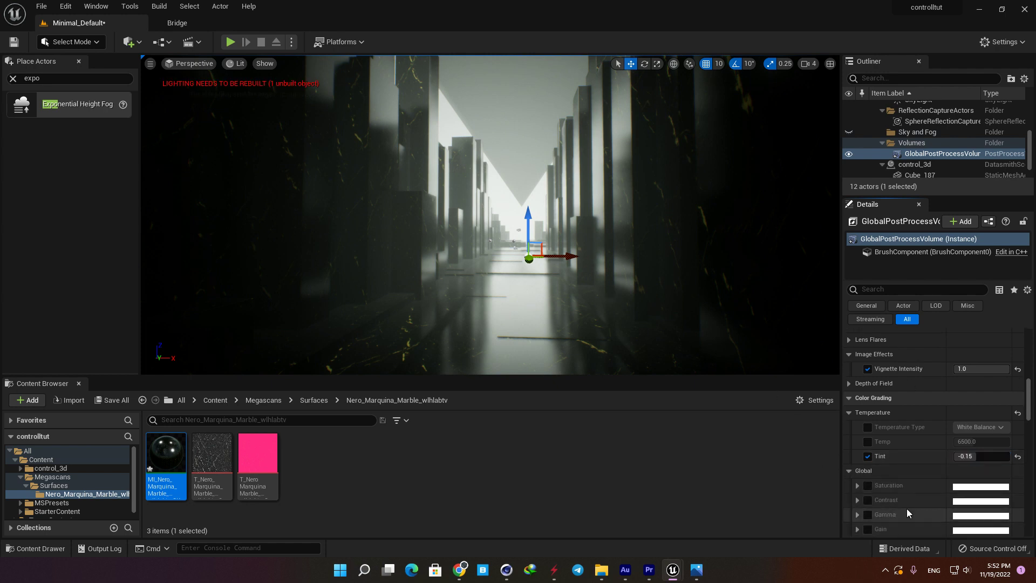
{"action": "left_click", "coordinate": [858, 500]}
{"action": "scroll", "coordinate": [908, 506], "scroll_direction": "down", "scroll_amount": 7}
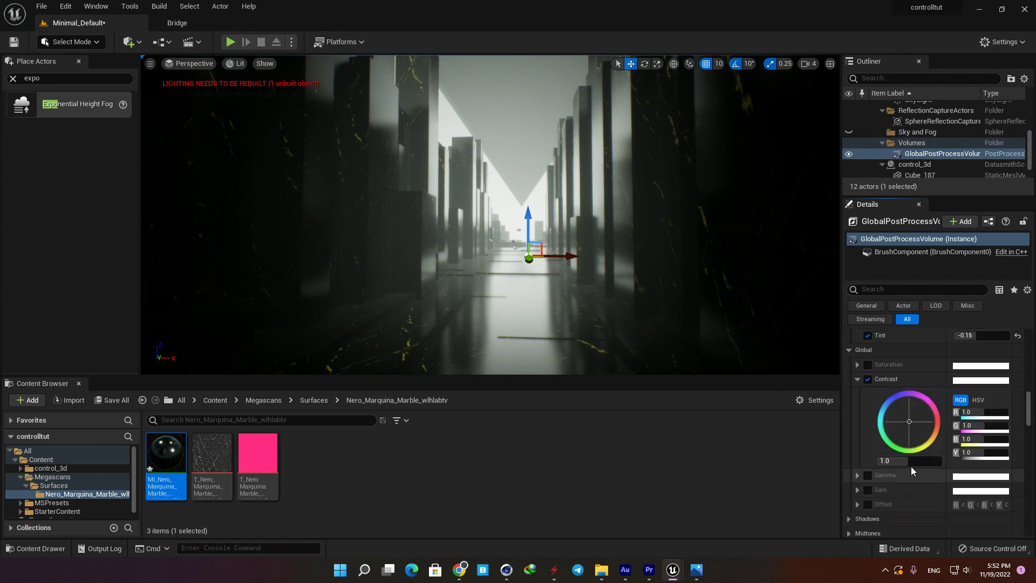
{"action": "left_click", "coordinate": [909, 462]}
{"action": "type", "text": "1.3"}
{"action": "key", "text": "Return"}
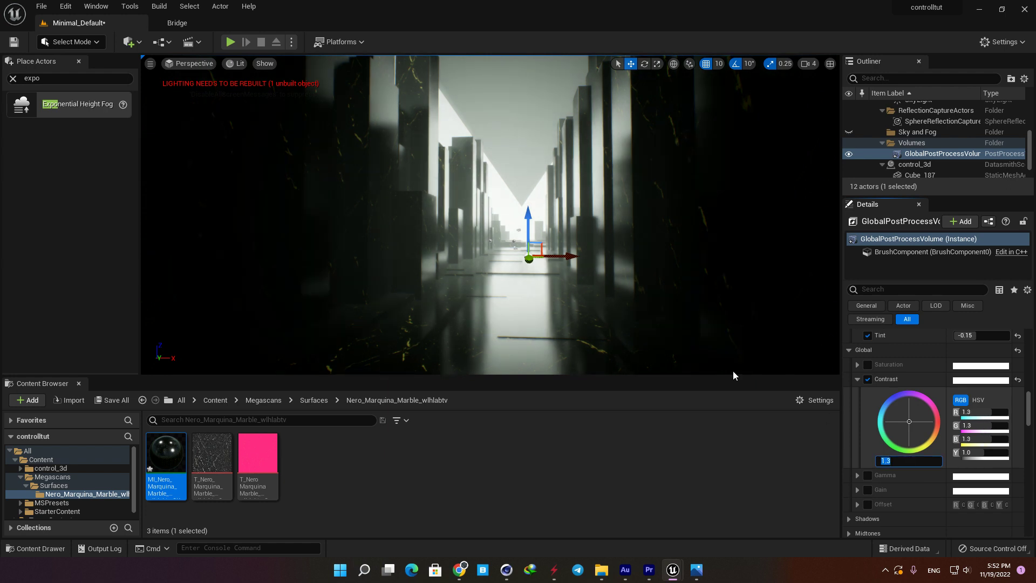
Step: Enable Film Grain Intensity on the post process volume and raise it to 1.0
{"action": "scroll", "coordinate": [892, 494], "scroll_direction": "down", "scroll_amount": 6}
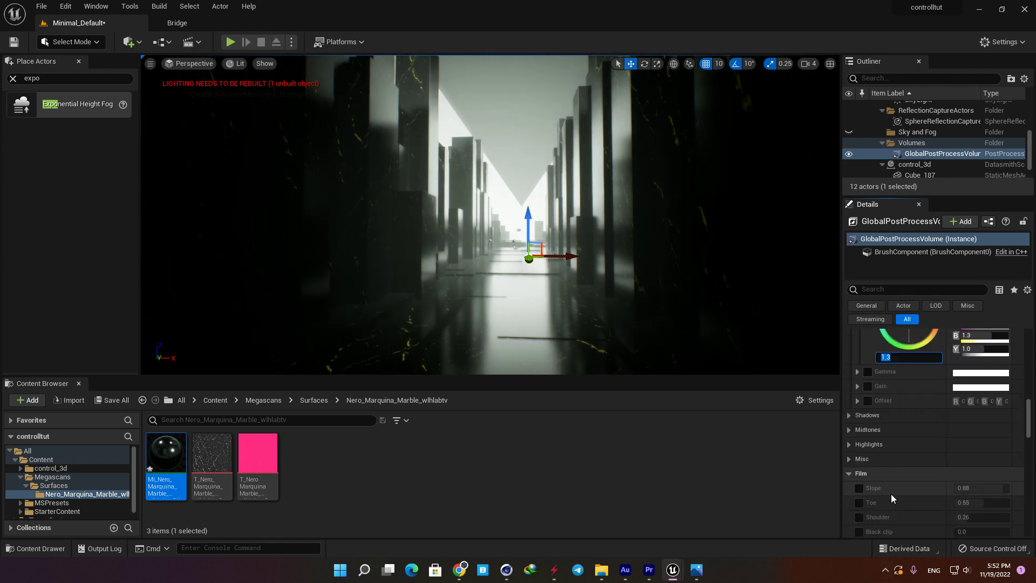
{"action": "scroll", "coordinate": [885, 494], "scroll_direction": "down", "scroll_amount": 6}
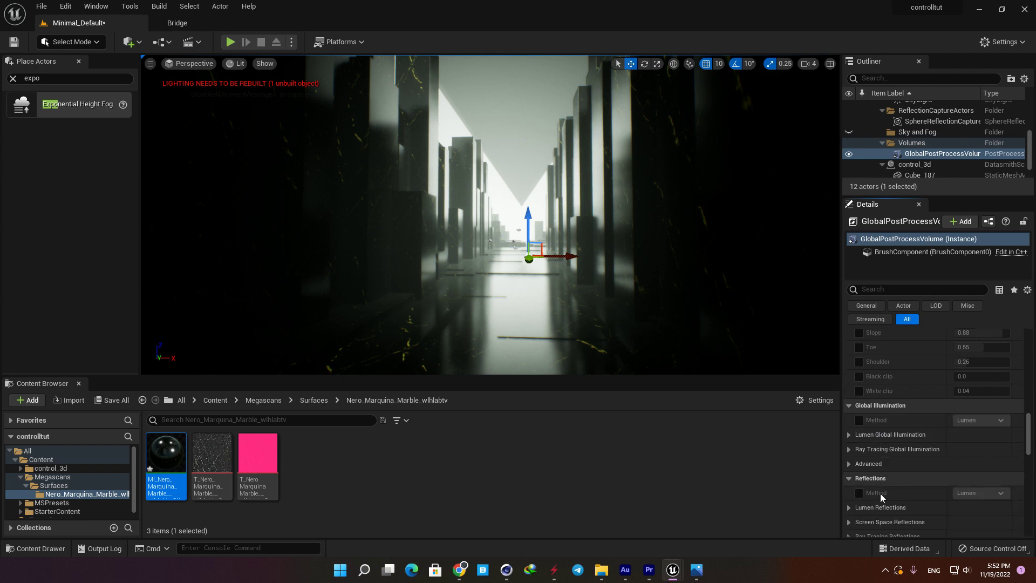
{"action": "scroll", "coordinate": [882, 493], "scroll_direction": "down", "scroll_amount": 5}
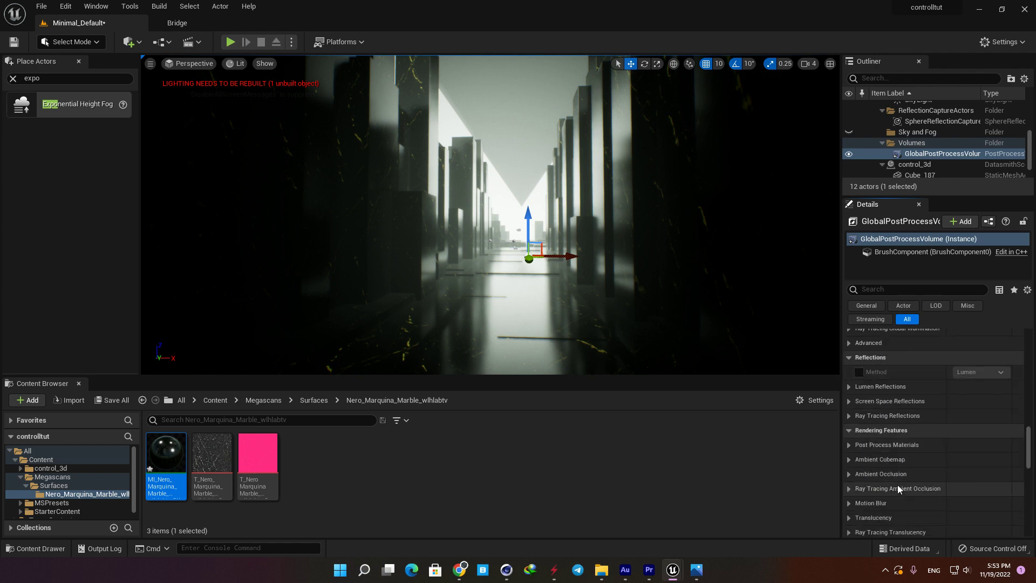
{"action": "scroll", "coordinate": [898, 488], "scroll_direction": "down", "scroll_amount": 4}
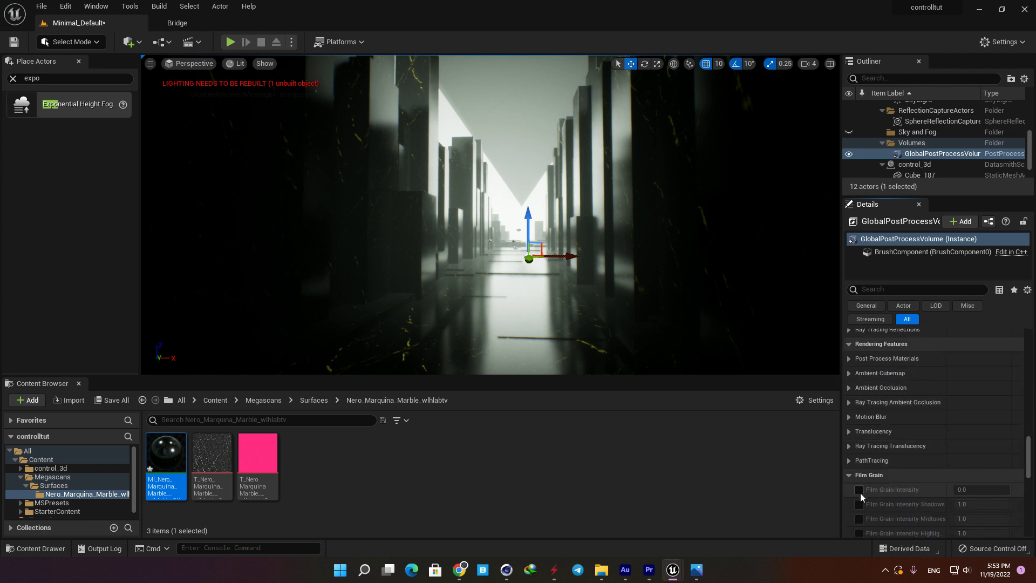
{"action": "left_click_drag", "start_coordinate": [982, 489], "coordinate": [1003, 489]}
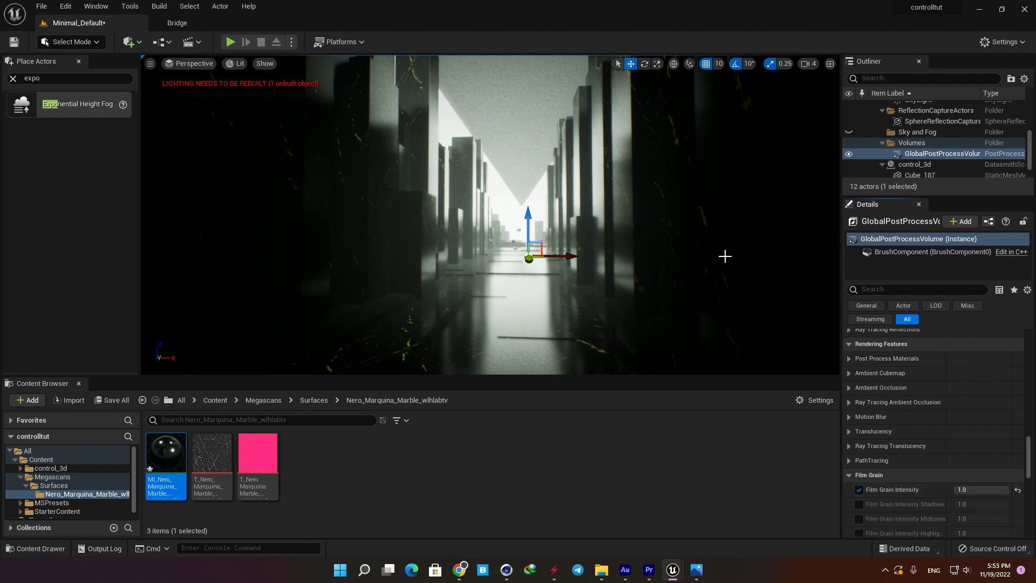
Step: Try a Film Grain Intensity of 5 and return it to 1
{"action": "left_click", "coordinate": [981, 490]}
{"action": "type", "text": "5"}
{"action": "key", "text": "Return"}
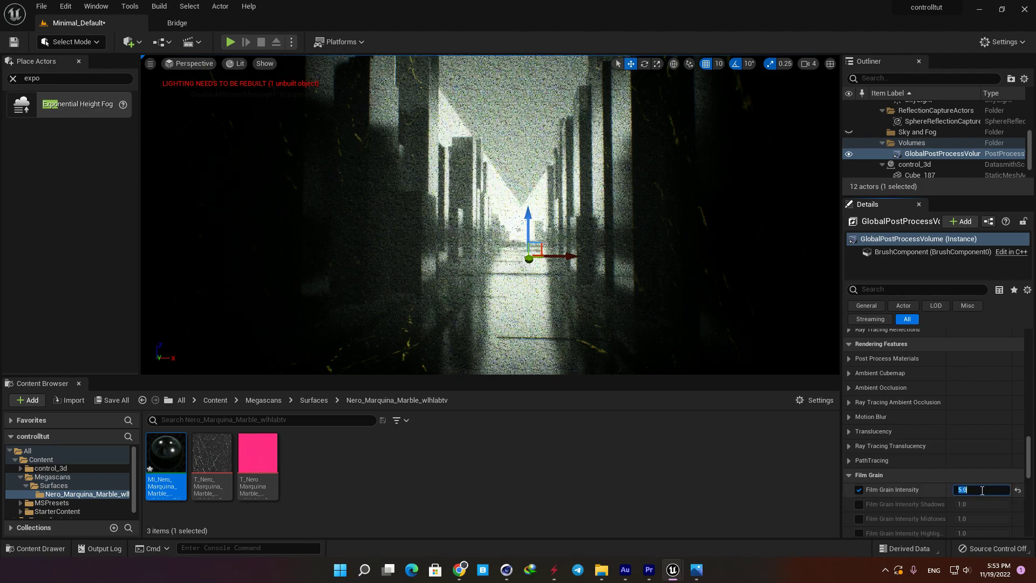
{"action": "type", "text": "1"}
{"action": "key", "text": "Return"}
Step: Add the Third Person blueprint template content to the project
{"action": "right_click_drag", "start_coordinate": [520, 236], "coordinate": [521, 253]}
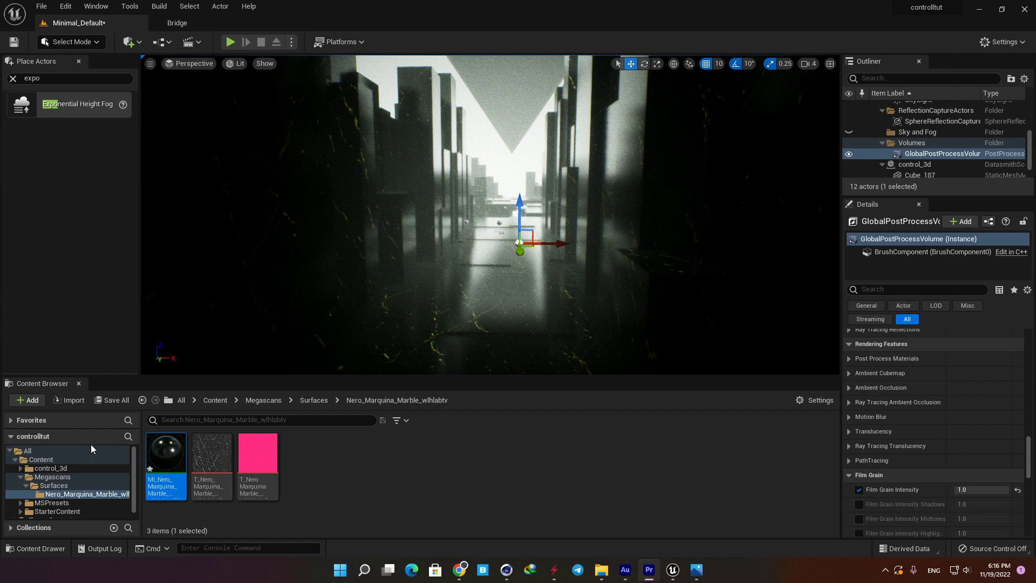
{"action": "left_click", "coordinate": [24, 401]}
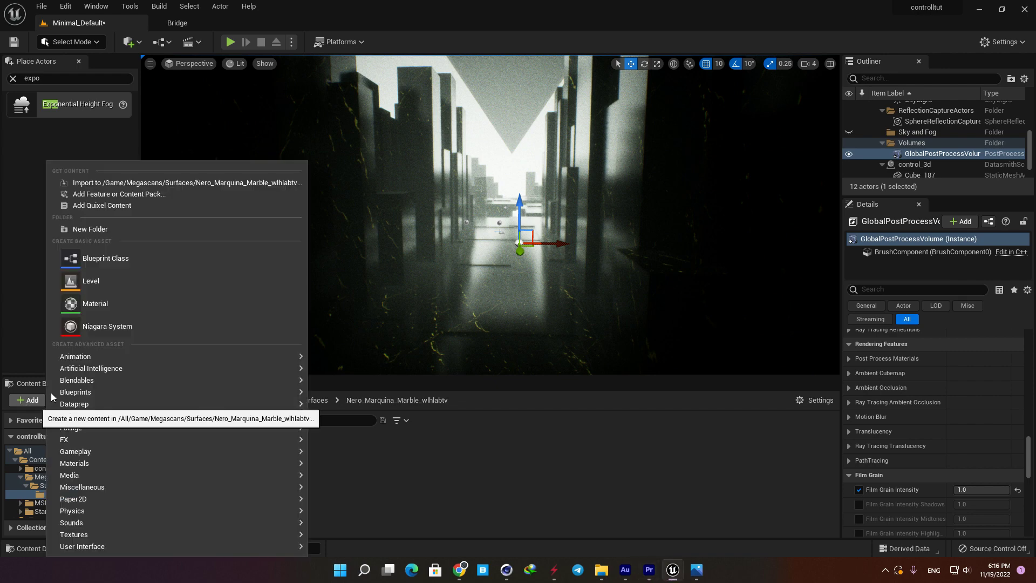
{"action": "left_click", "coordinate": [112, 197]}
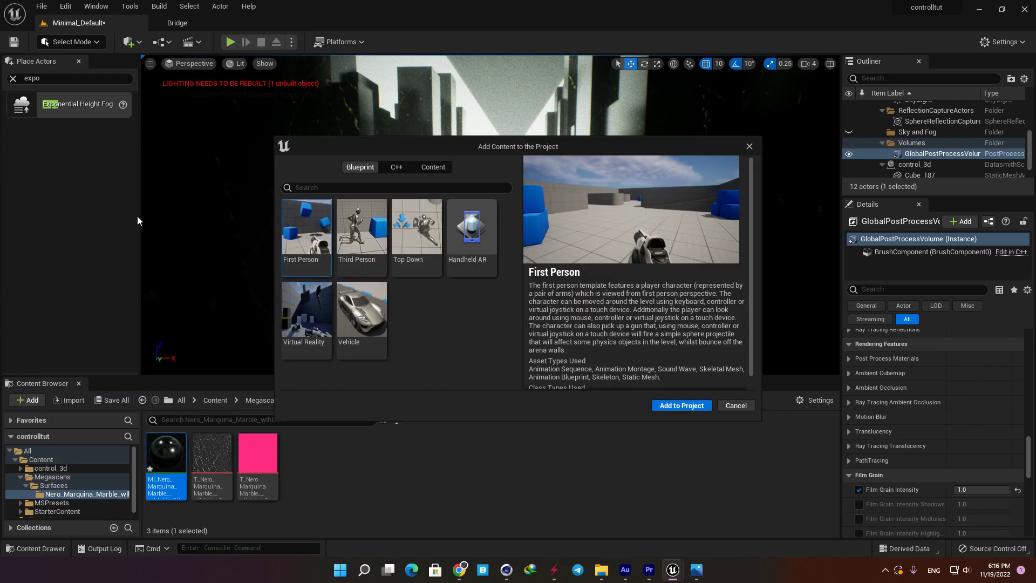
{"action": "left_click", "coordinate": [366, 229]}
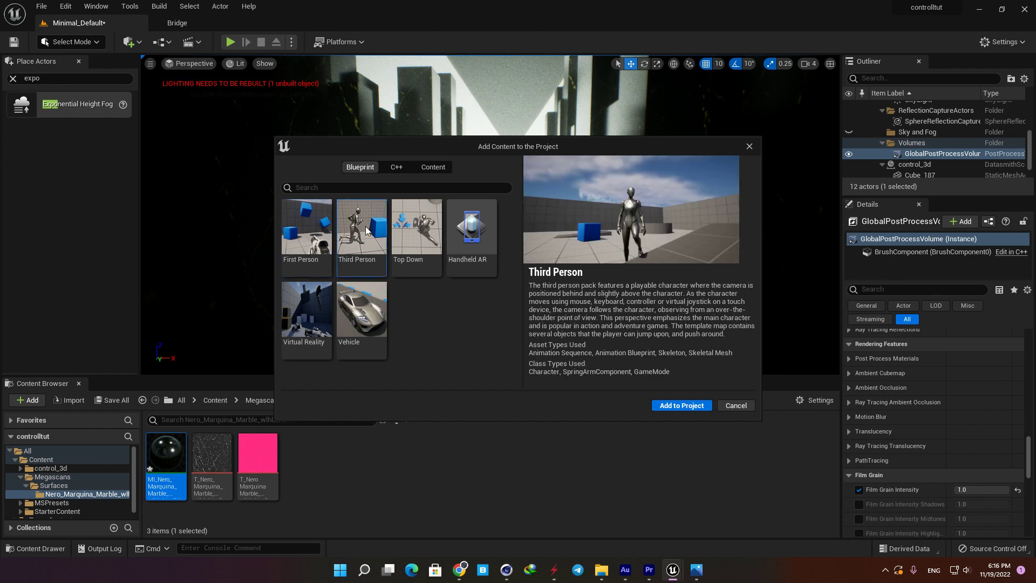
{"action": "left_click", "coordinate": [681, 406]}
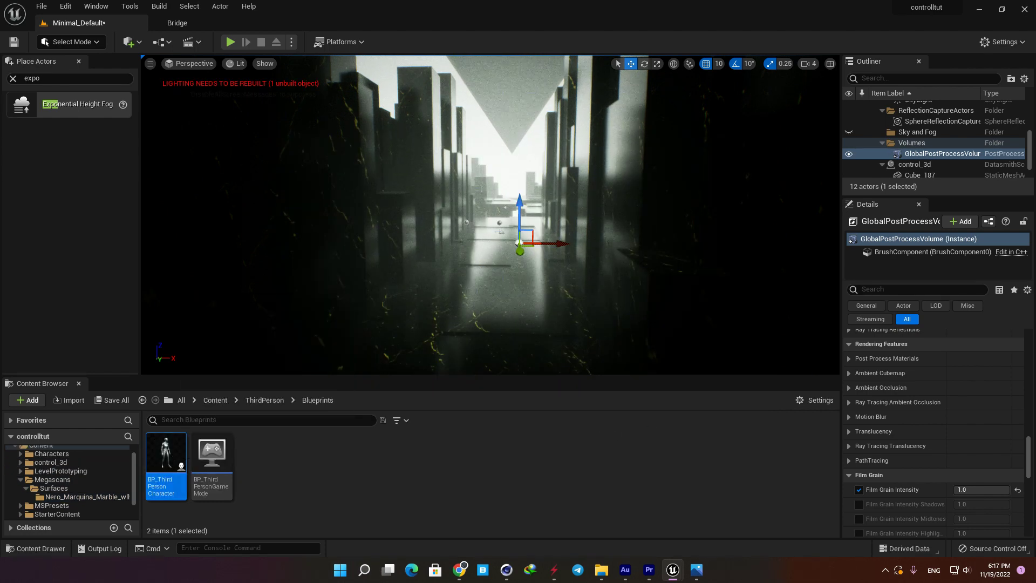
Step: Place BP_ThirdPersonCharacter on the corridor floor and set its Auto Possess Player to Player 0
{"action": "left_click_drag", "start_coordinate": [166, 454], "coordinate": [499, 298]}
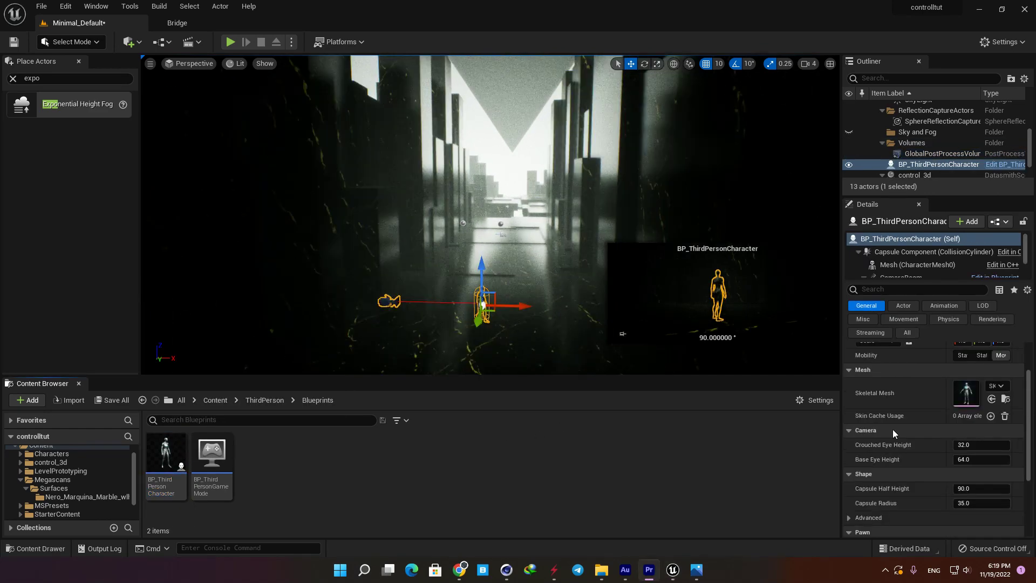
{"action": "scroll", "coordinate": [889, 463], "scroll_direction": "down", "scroll_amount": 3}
{"action": "scroll", "coordinate": [859, 473], "scroll_direction": "down", "scroll_amount": 2}
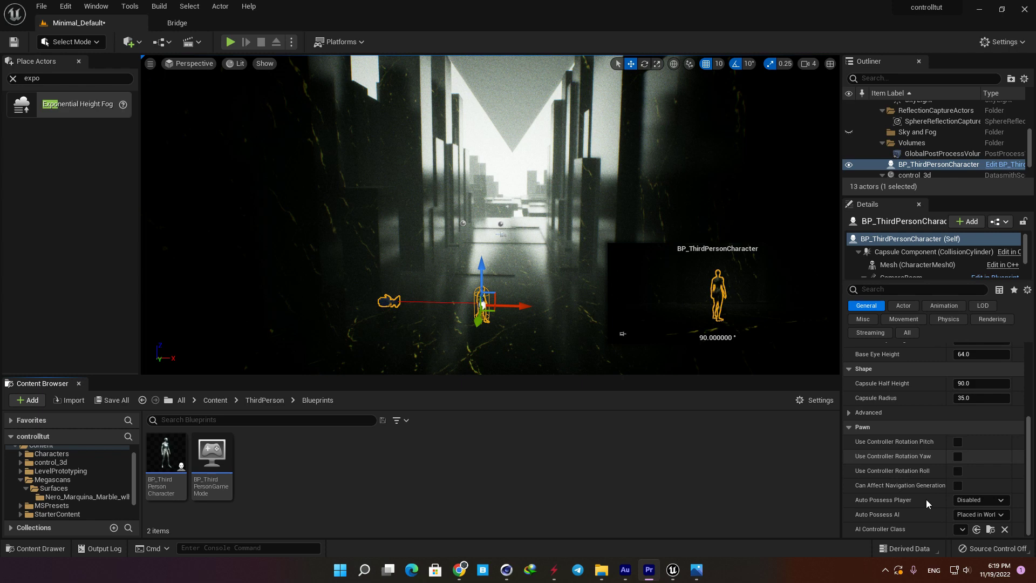
{"action": "left_click", "coordinate": [977, 501]}
{"action": "left_click", "coordinate": [982, 417]}
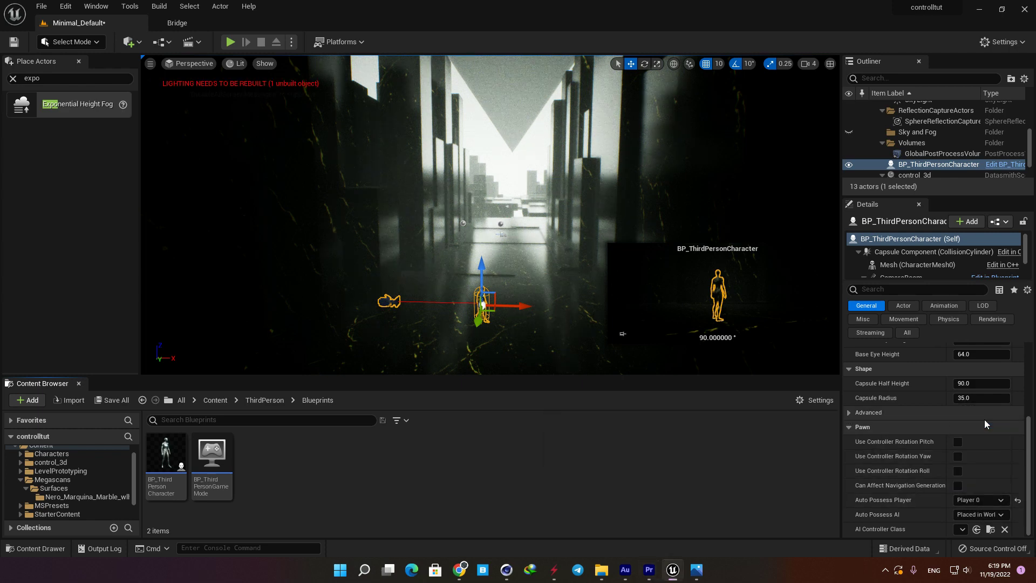
Step: Rotate the placed character about its vertical axis so it faces down the corridor with its camera behind
{"action": "right_click_drag", "start_coordinate": [509, 331], "coordinate": [509, 351]}
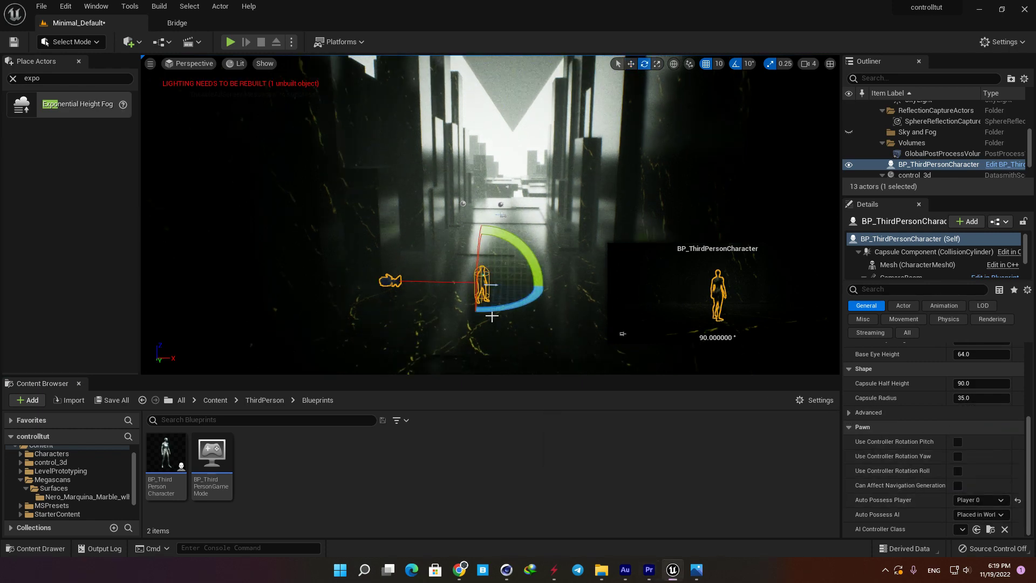
{"action": "left_click_drag", "start_coordinate": [492, 313], "coordinate": [556, 292]}
Step: Set the Cube_187 static mesh's Collision Complexity to Use Complex Collision As Simple, then save and close the mesh
{"action": "left_click", "coordinate": [531, 233]}
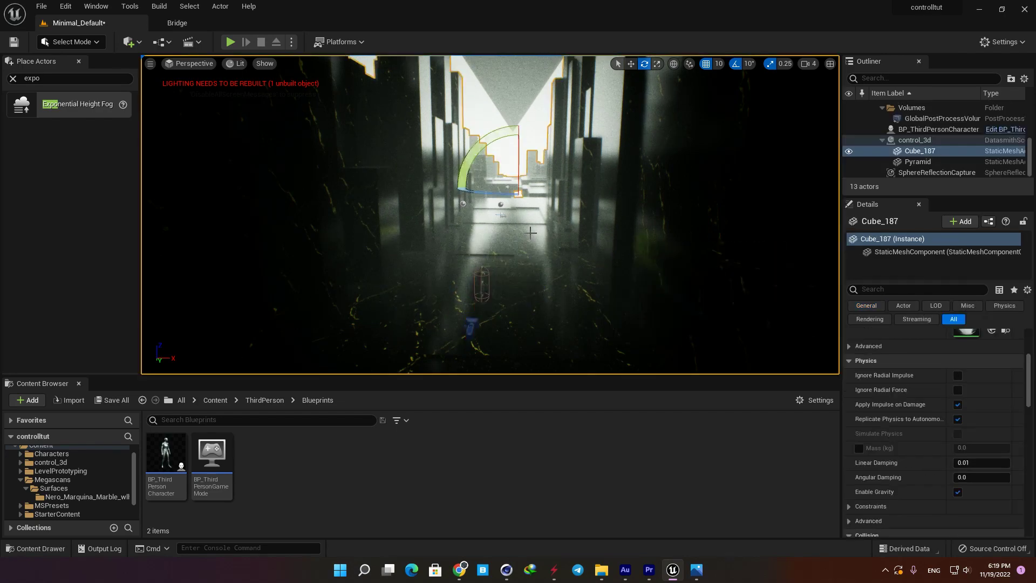
{"action": "scroll", "coordinate": [920, 420], "scroll_direction": "up", "scroll_amount": 5}
{"action": "double_click", "coordinate": [966, 432]}
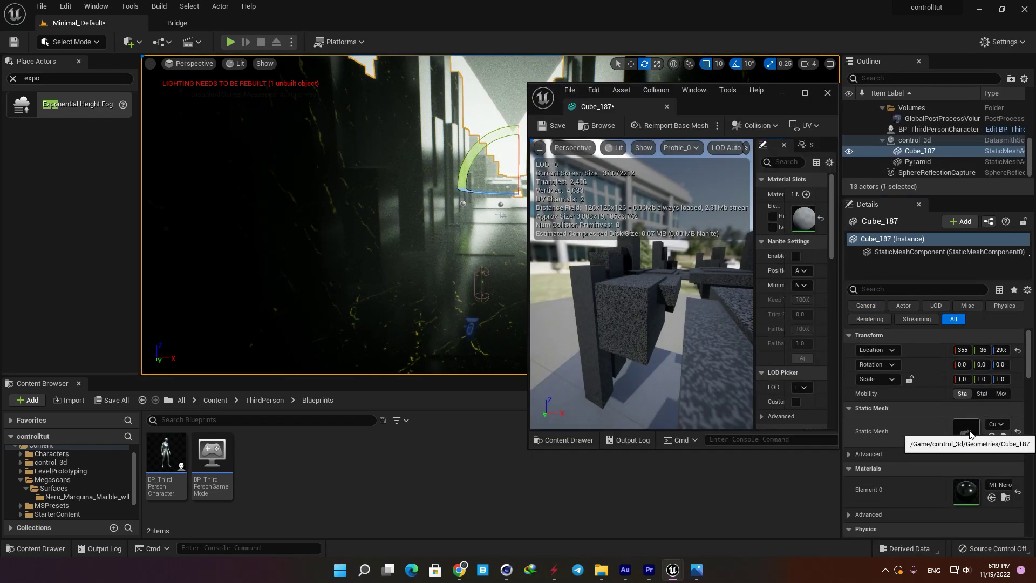
{"action": "double_click", "coordinate": [782, 99]}
{"action": "scroll", "coordinate": [850, 363], "scroll_direction": "down", "scroll_amount": 8}
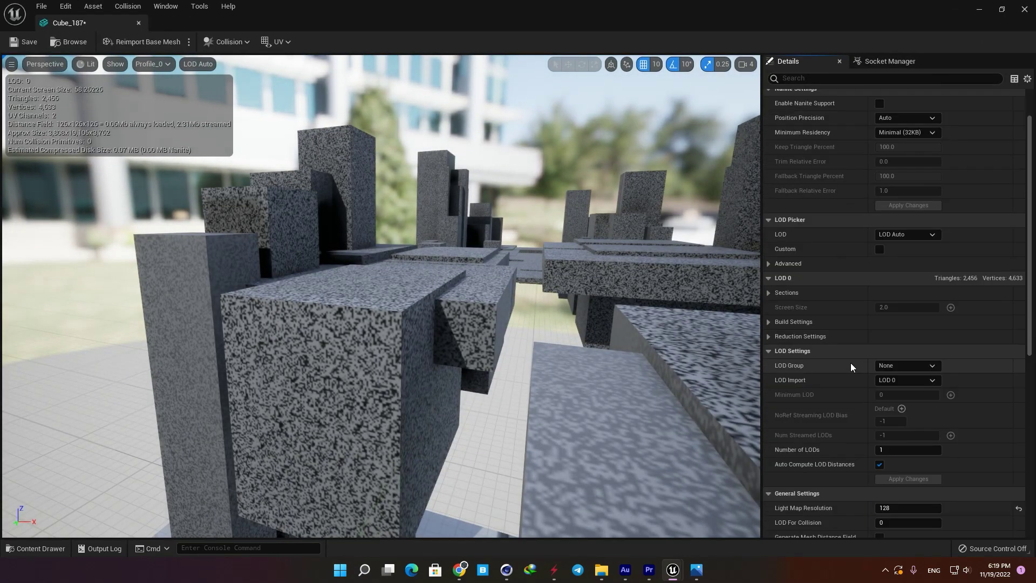
{"action": "left_click", "coordinate": [895, 494]}
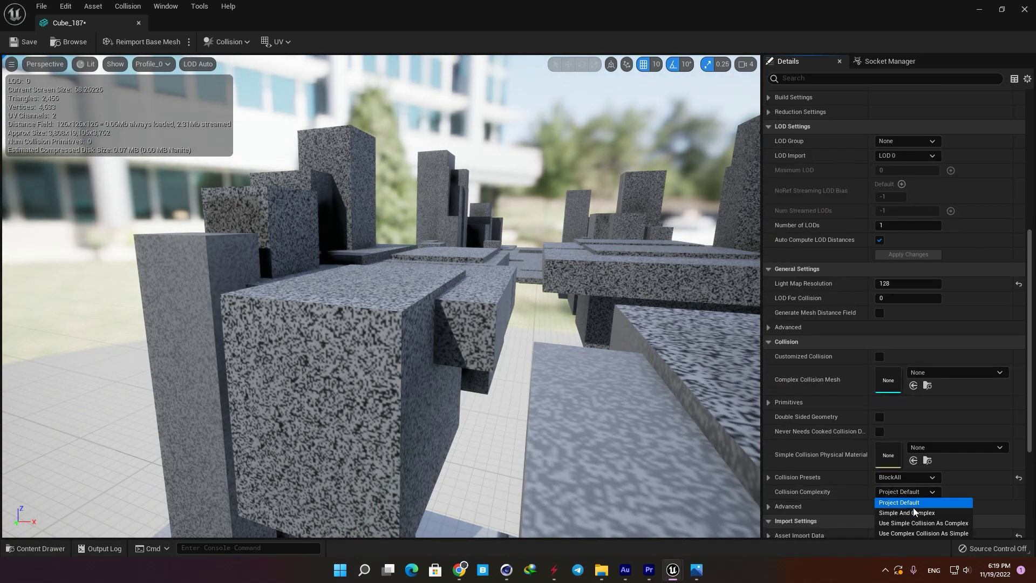
{"action": "left_click", "coordinate": [917, 529]}
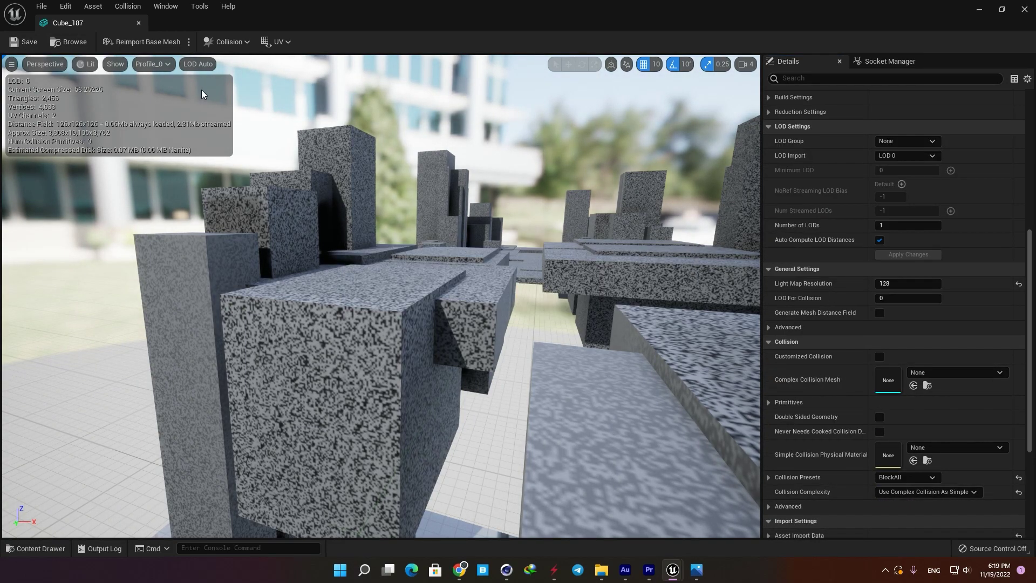
{"action": "middle_click", "coordinate": [79, 26]}
Step: Play the level in the editor, run the character forward along the corridor and make the viewport fullscreen
{"action": "left_click", "coordinate": [230, 42]}
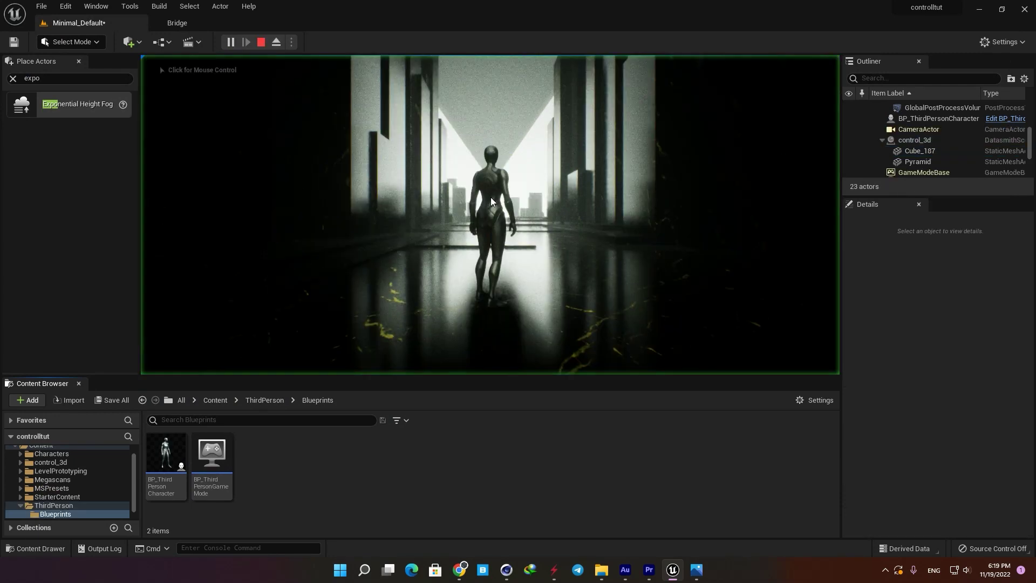
{"action": "left_click", "coordinate": [490, 197]}
{"action": "key", "text": "w"}
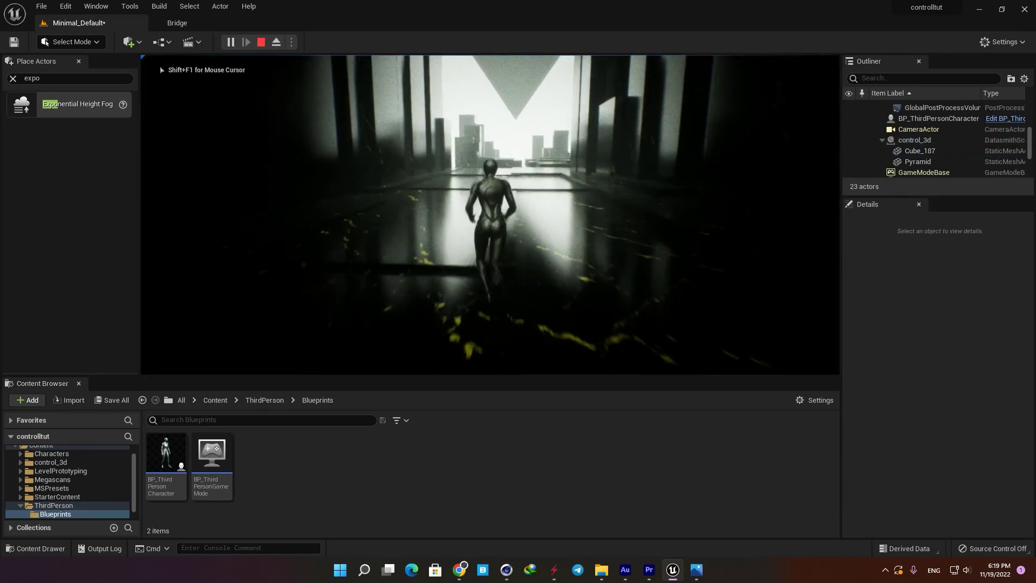
{"action": "key", "text": "shift+F1"}
{"action": "key", "text": "F11"}
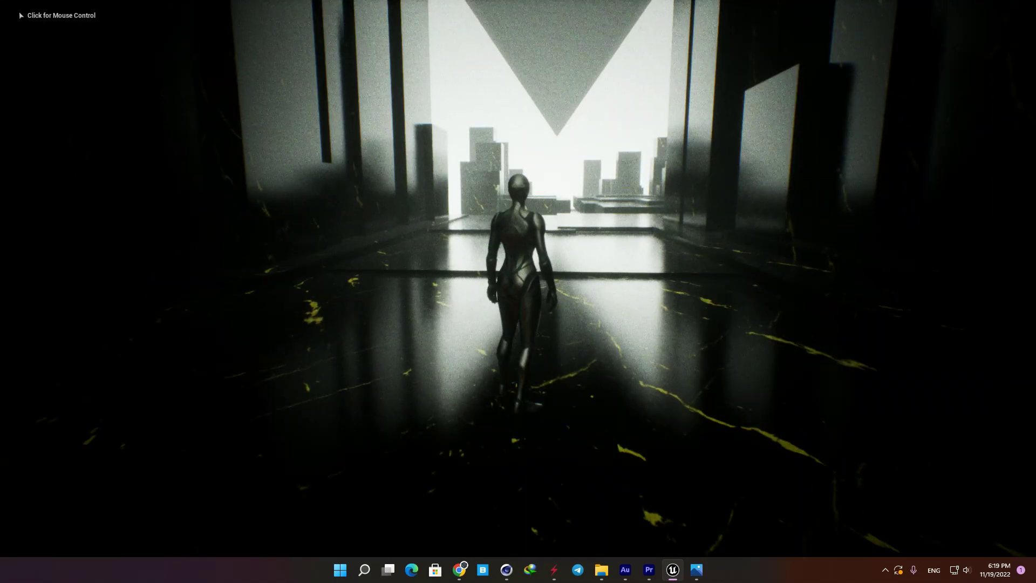
Step: Run and jump the character across the marble platforms to inspect the environment, and leave fullscreen
{"action": "key", "text": "w"}
{"action": "key", "text": "d"}
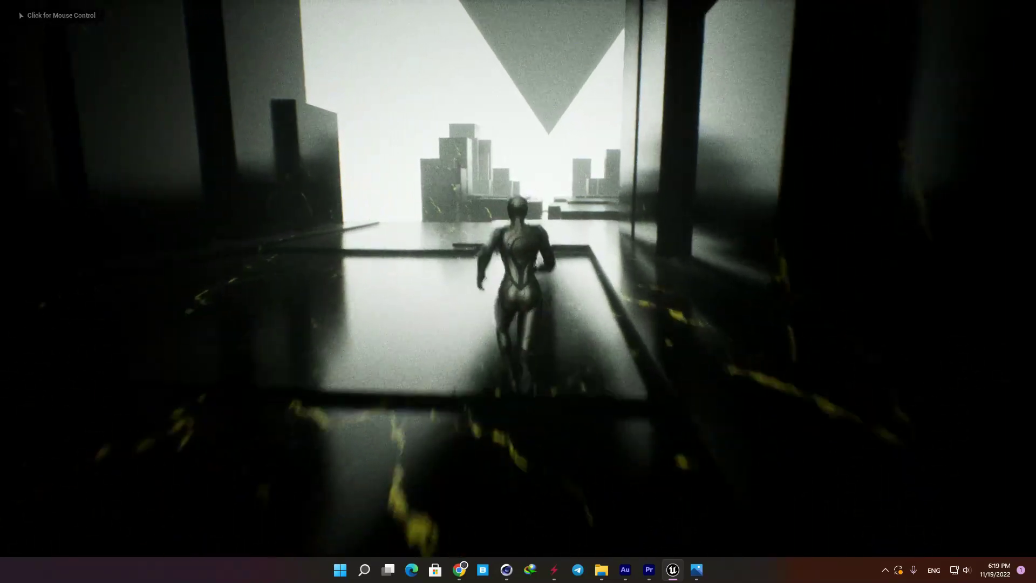
{"action": "key", "text": "w"}
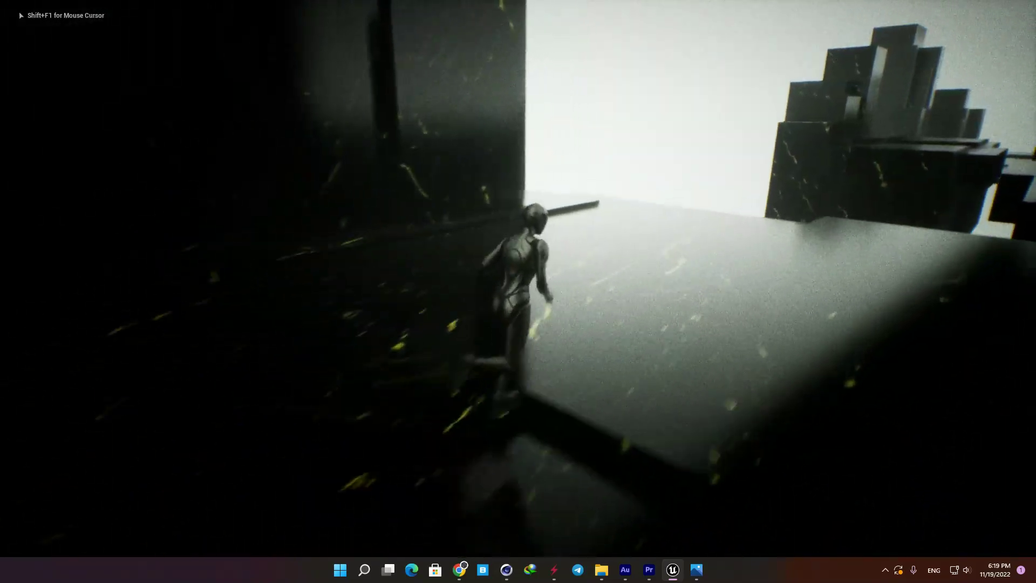
{"action": "key", "text": "w"}
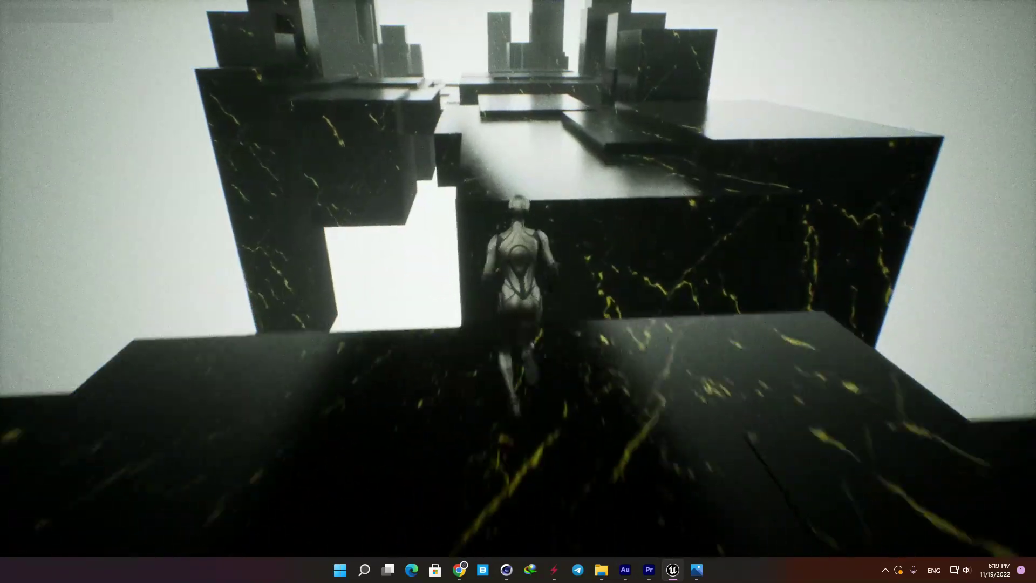
{"action": "key", "text": "w"}
{"action": "key", "text": "space"}
{"action": "key", "text": "d"}
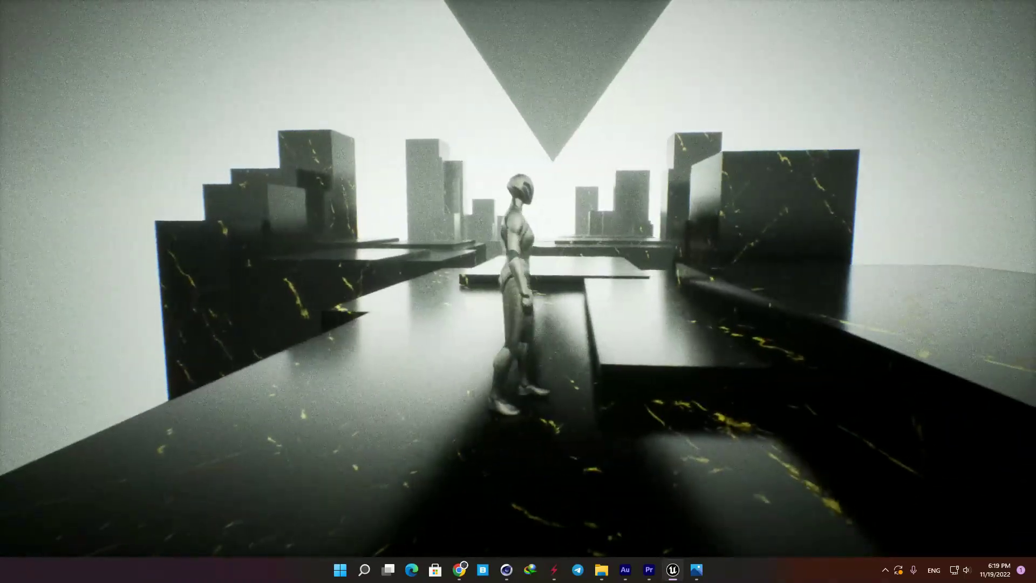
{"action": "key", "text": "d"}
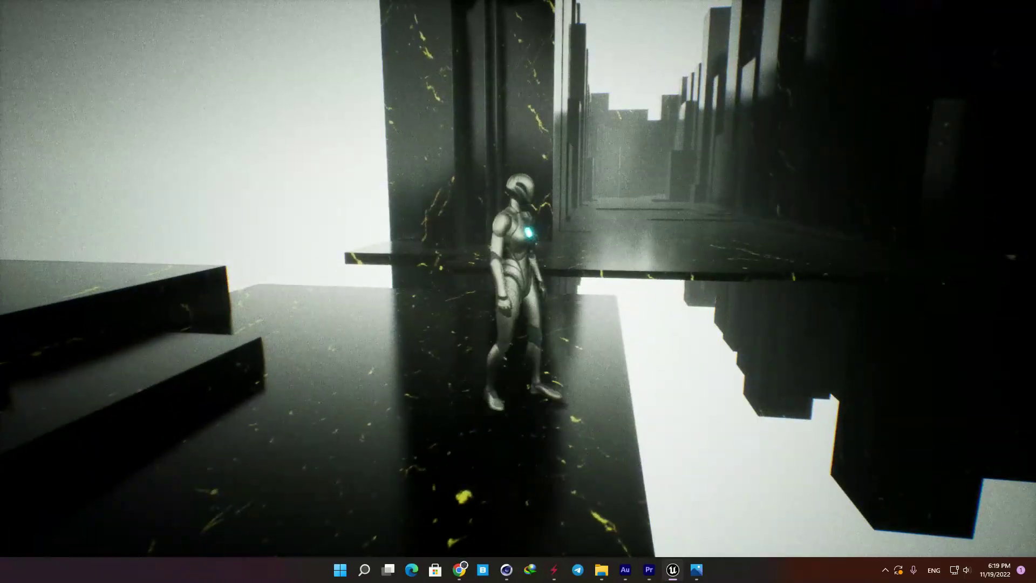
{"action": "key", "text": "d"}
{"action": "key", "text": "s"}
{"action": "key", "text": "d"}
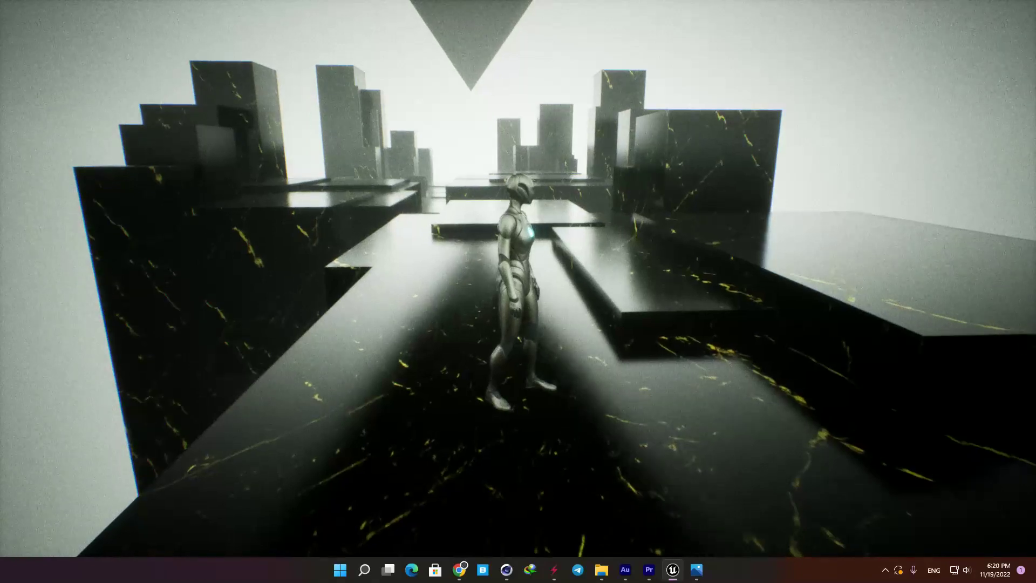
{"action": "key", "text": "F11"}
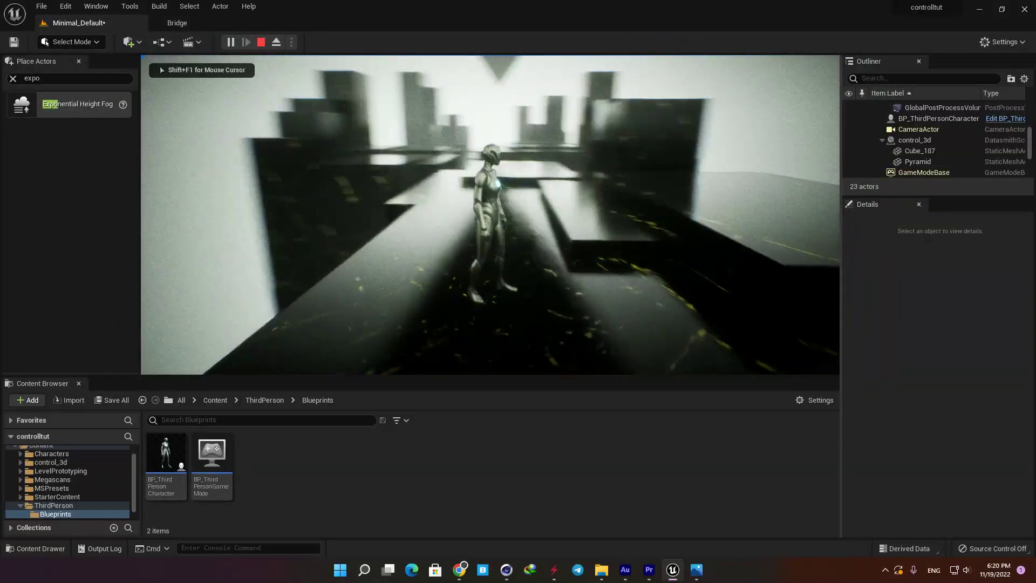